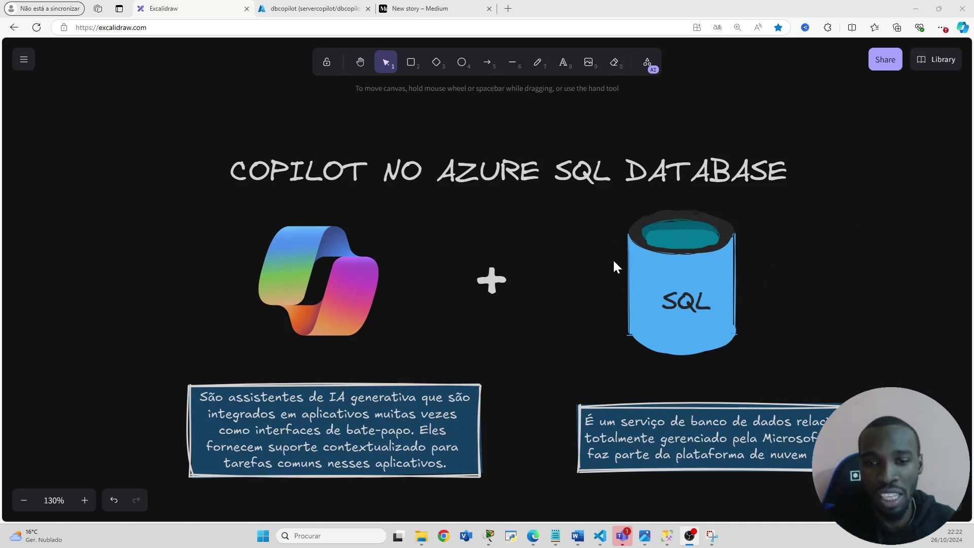
# - Review the Habilidades do Copilot section of the Excalidraw board alongside the dbcopilot database overview in the Azure portal
pyautogui.scroll(-10, 667, 275)
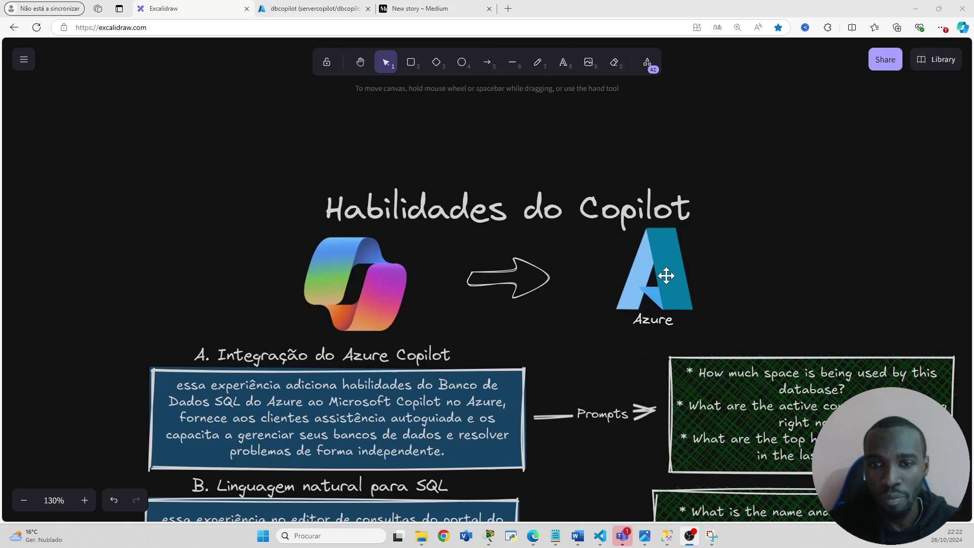
pyautogui.scroll(-1, 667, 276)
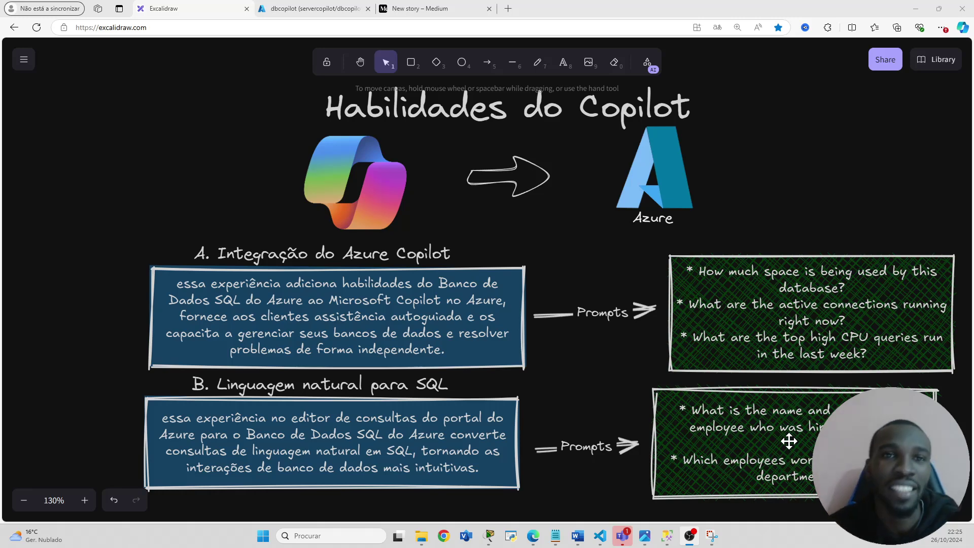
pyautogui.click(310, 9)
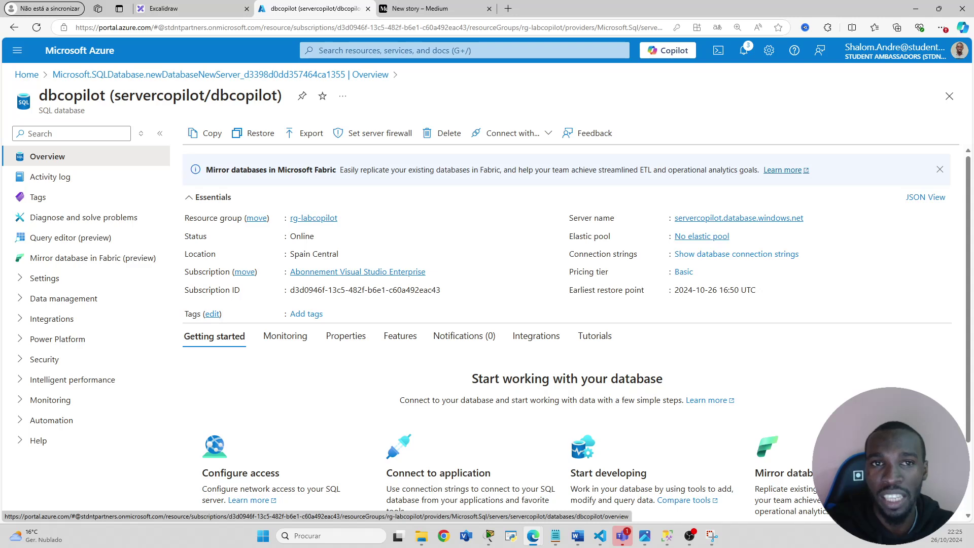
pyautogui.click(206, 8)
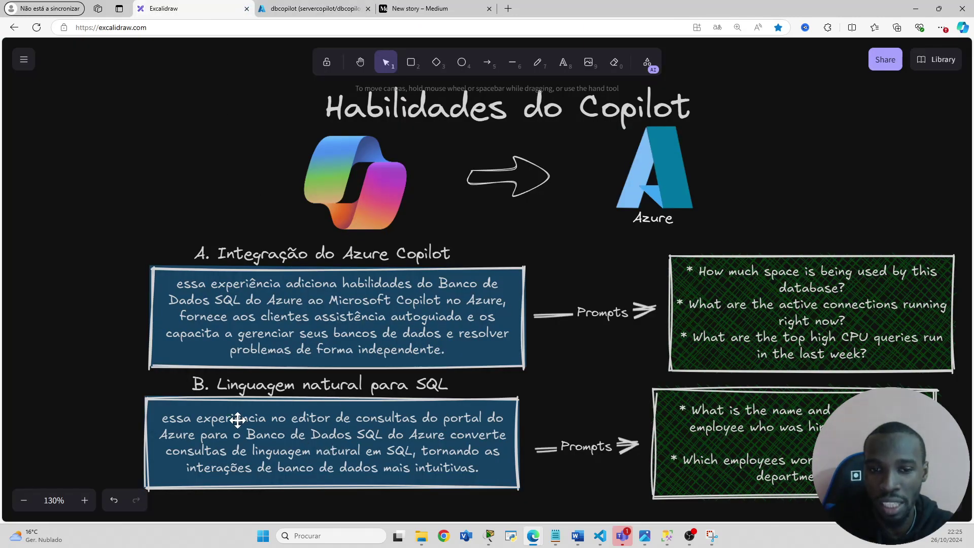
pyautogui.click(310, 8)
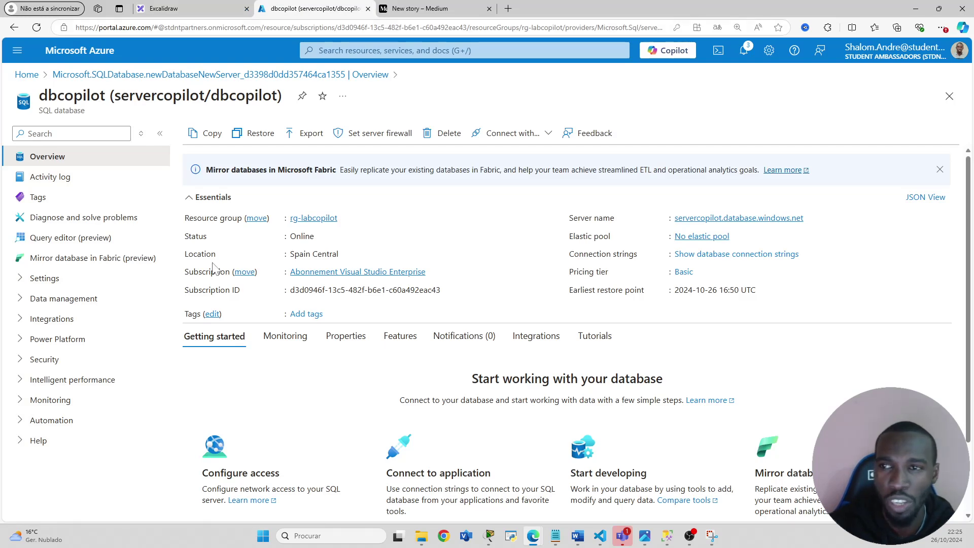
# - View the Azure Copilot chat pane for the dbcopilot database, compare it with the Excalidraw integration notes, and close it
pyautogui.click(690, 59)
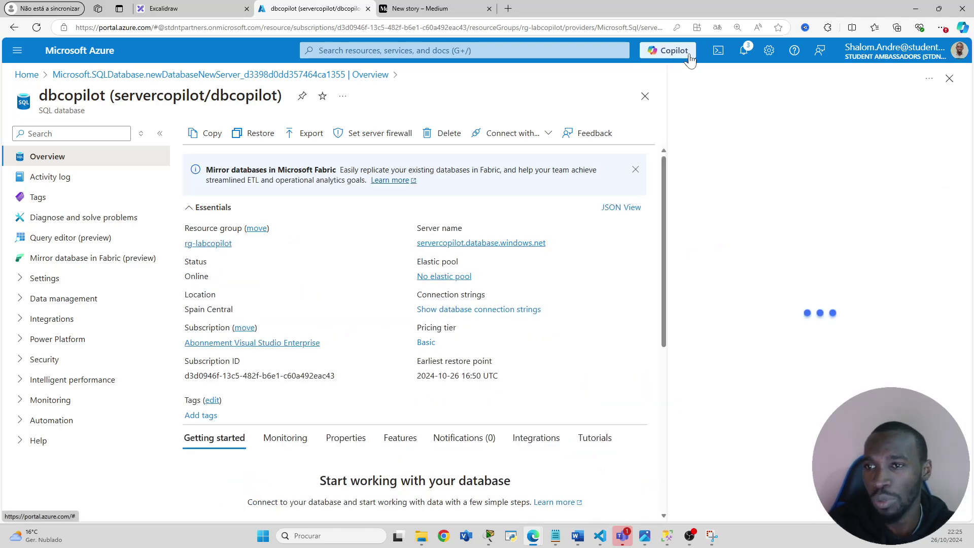
pyautogui.click(188, 9)
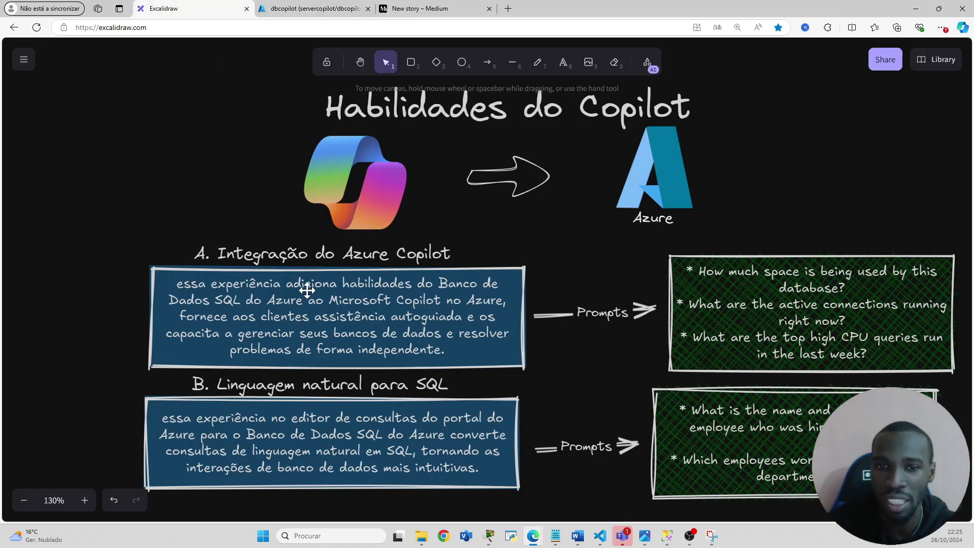
pyautogui.click(341, 8)
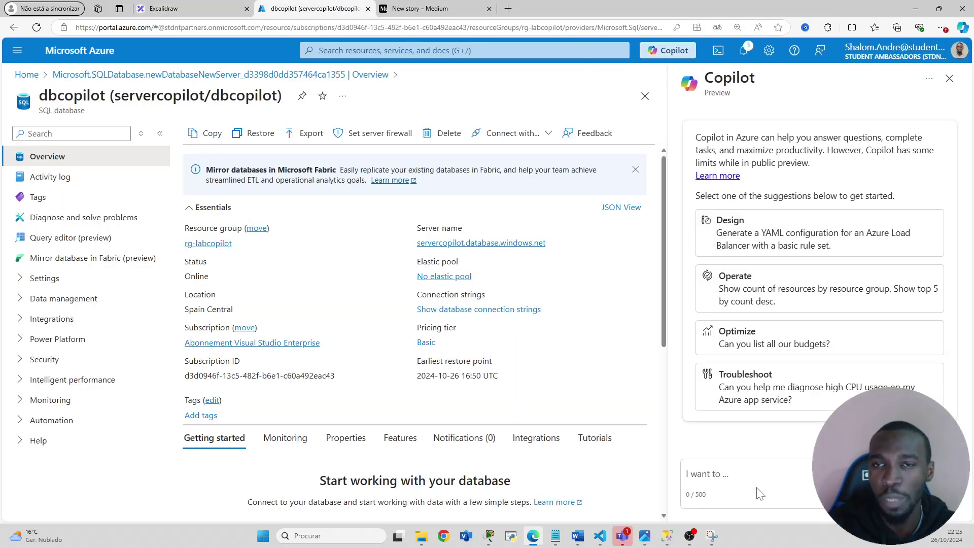
pyautogui.click(949, 78)
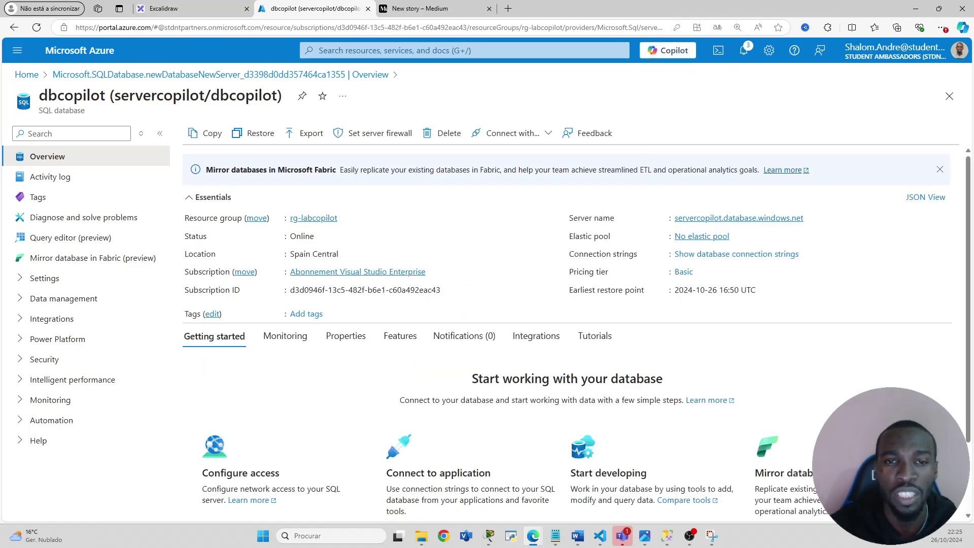
# - Sign in to dbcopilot's Query editor (preview) with SQL server authentication, entering the account password, and collapse the resource menu
pyautogui.click(70, 239)
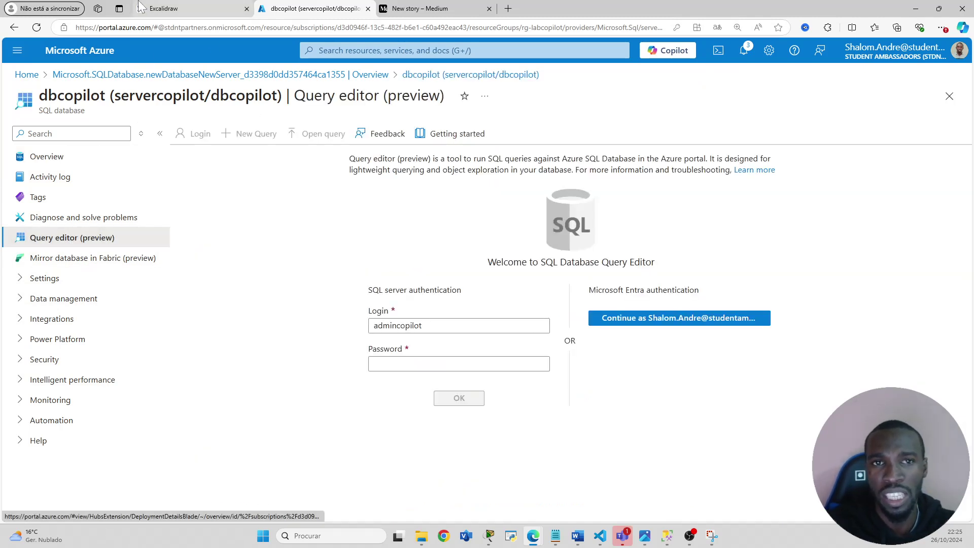
pyautogui.click(163, 9)
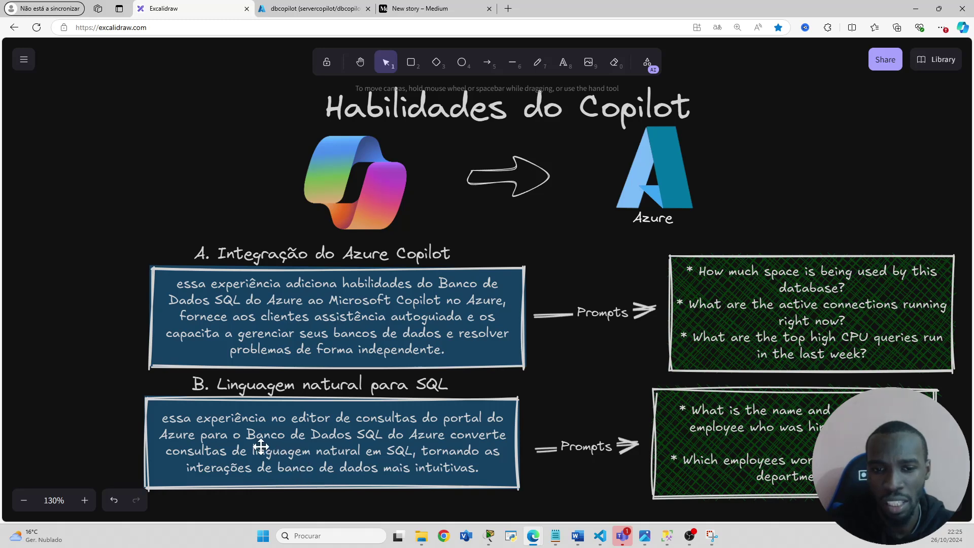
pyautogui.click(305, 8)
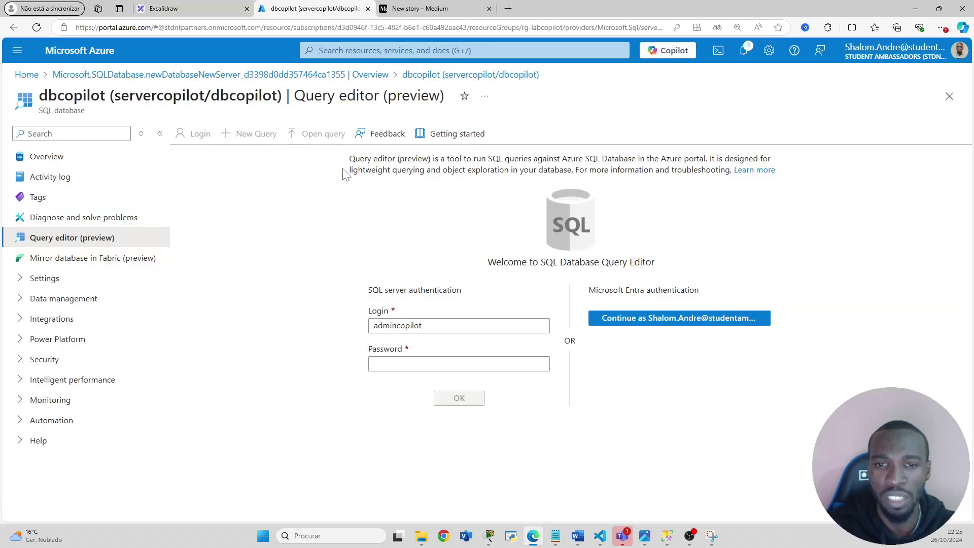
pyautogui.press('Tab')
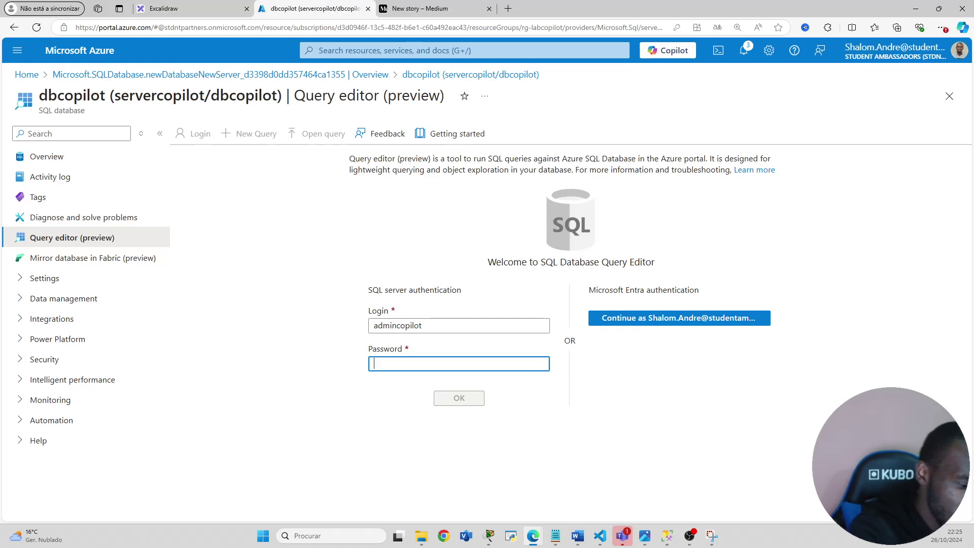
pyautogui.write('••••••')
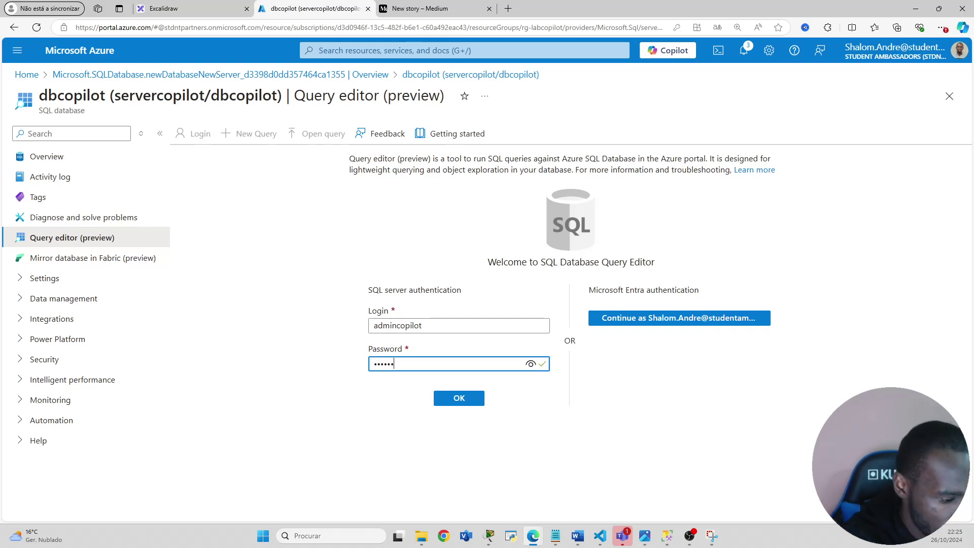
pyautogui.write('••••')
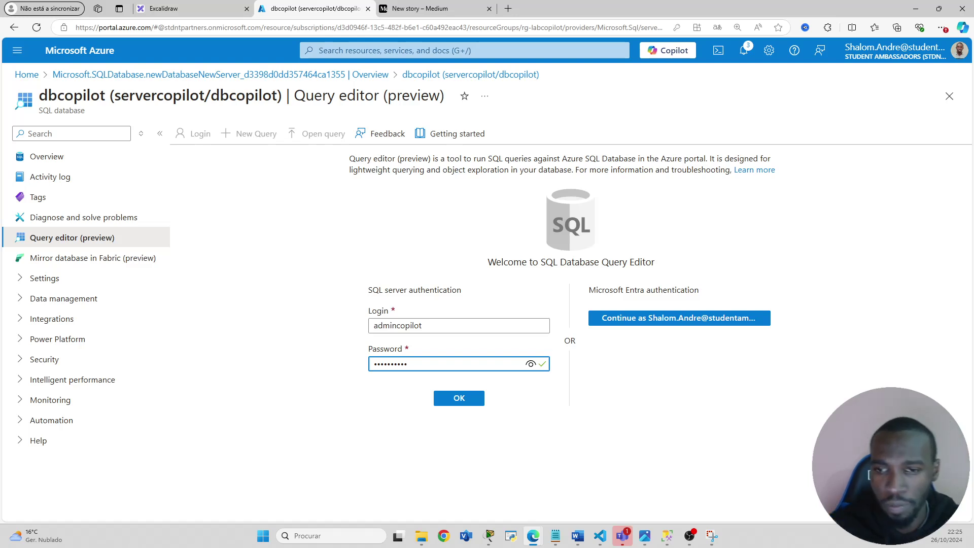
pyautogui.press('Return')
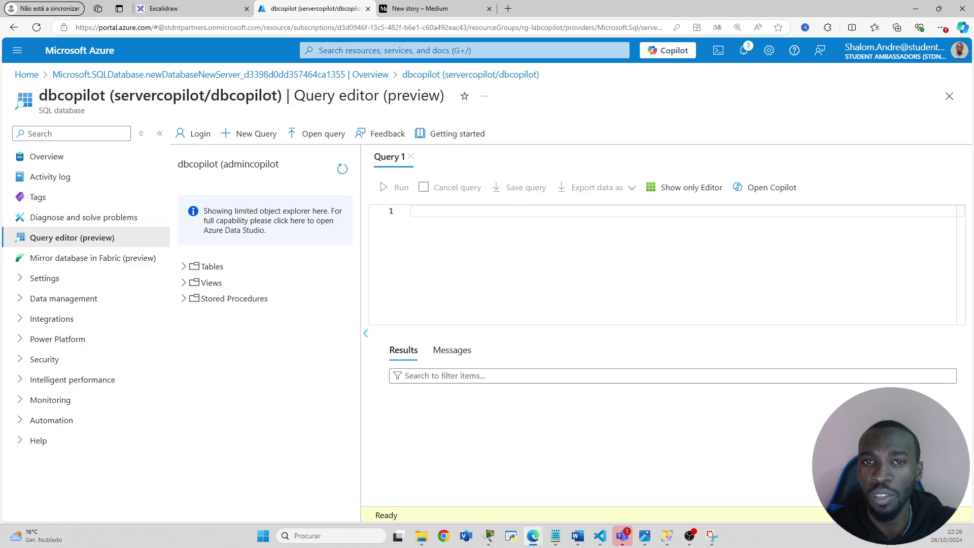
pyautogui.click(160, 133)
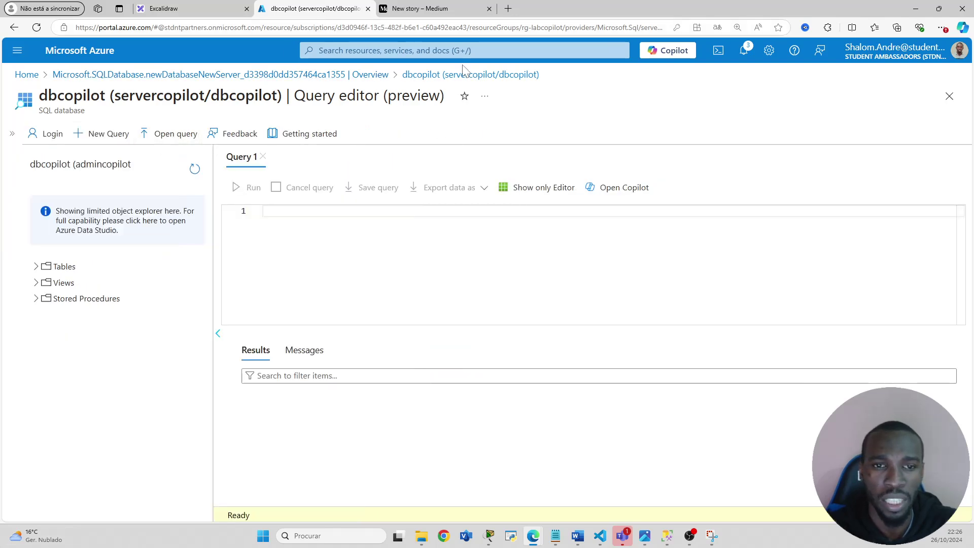
# - Switch to the Medium draft Copilot no Azure SQL Database and read the Contexto part of its Cenário de Negócio section
pyautogui.click(420, 9)
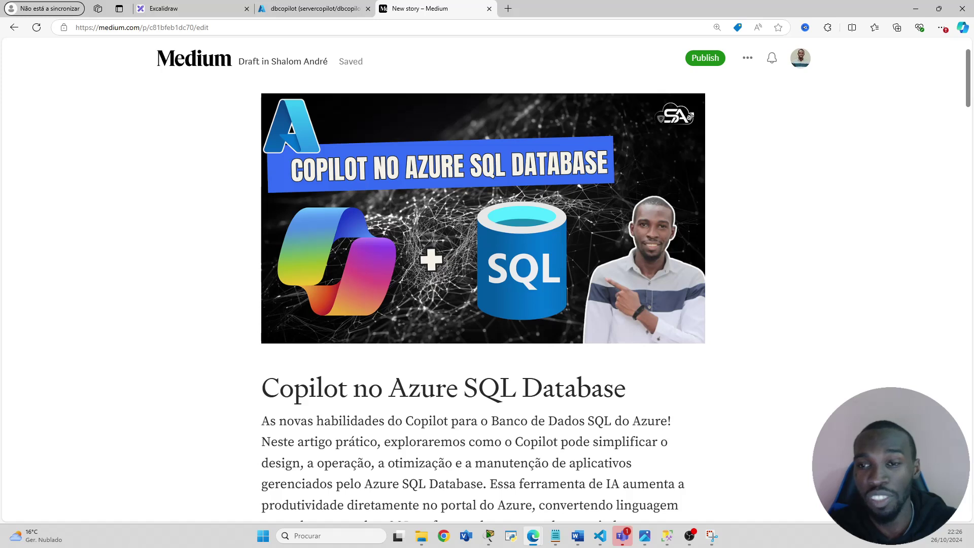
pyautogui.scroll(-4, 484, 279)
pyautogui.scroll(-4, 483, 279)
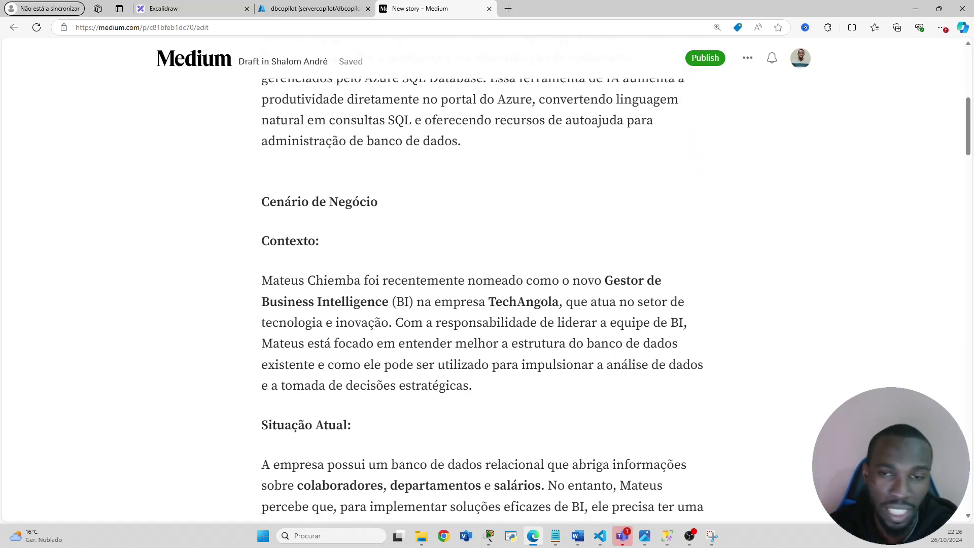
pyautogui.scroll(-1, 483, 279)
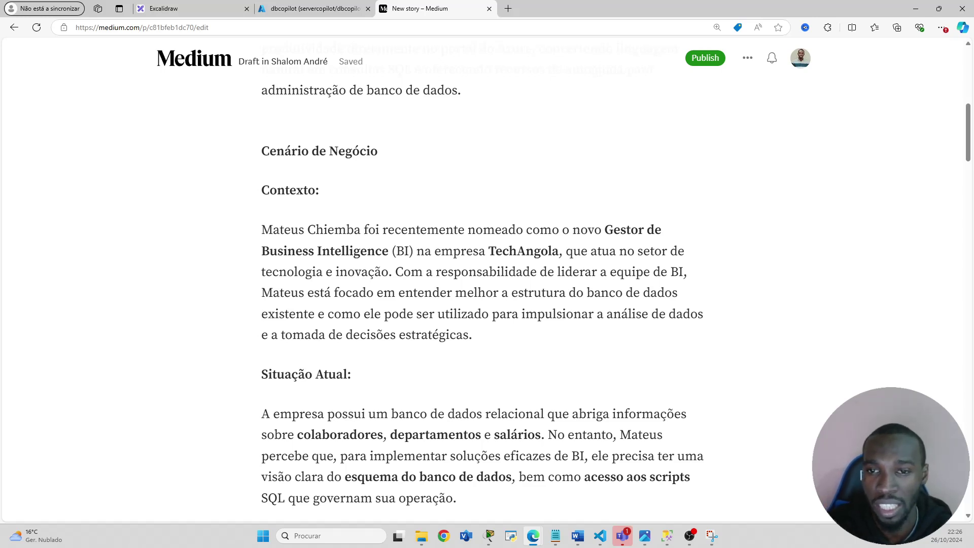
pyautogui.scroll(-1, 484, 280)
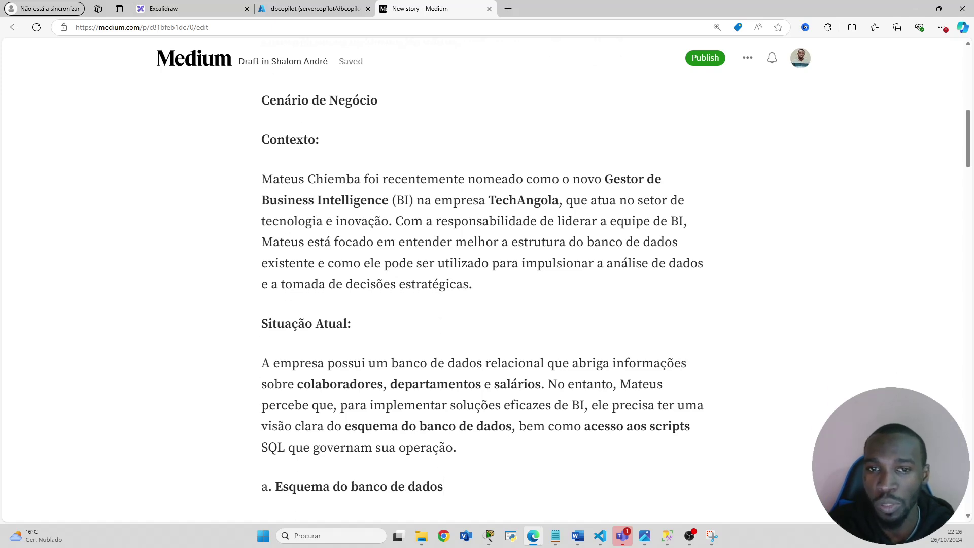
pyautogui.moveTo(305, 222); pyautogui.dragTo(390, 222)
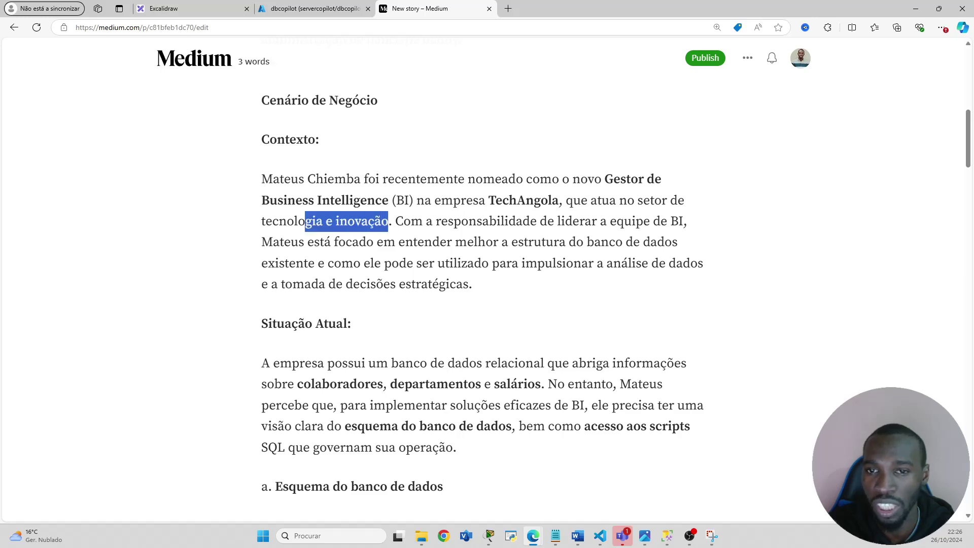
pyautogui.click(501, 222)
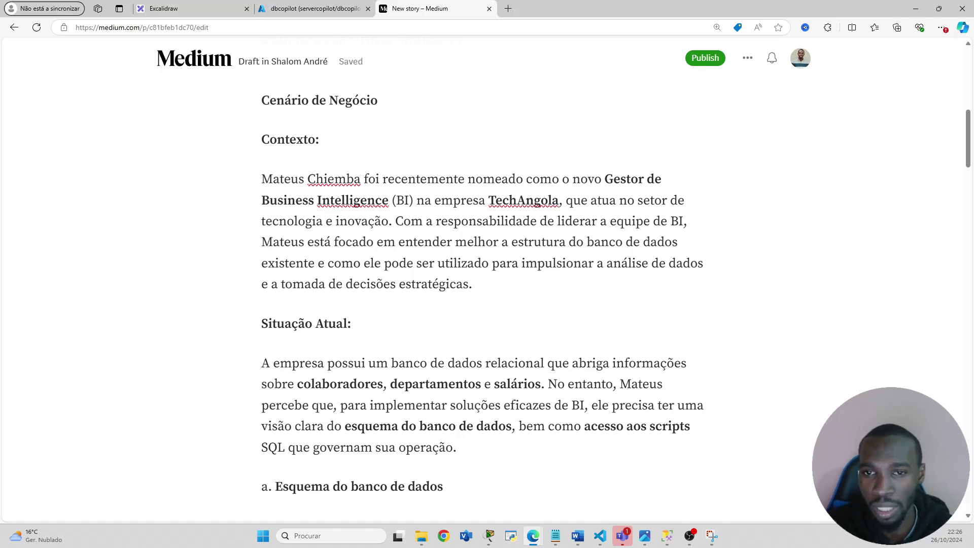
pyautogui.moveTo(406, 242); pyautogui.dragTo(314, 263)
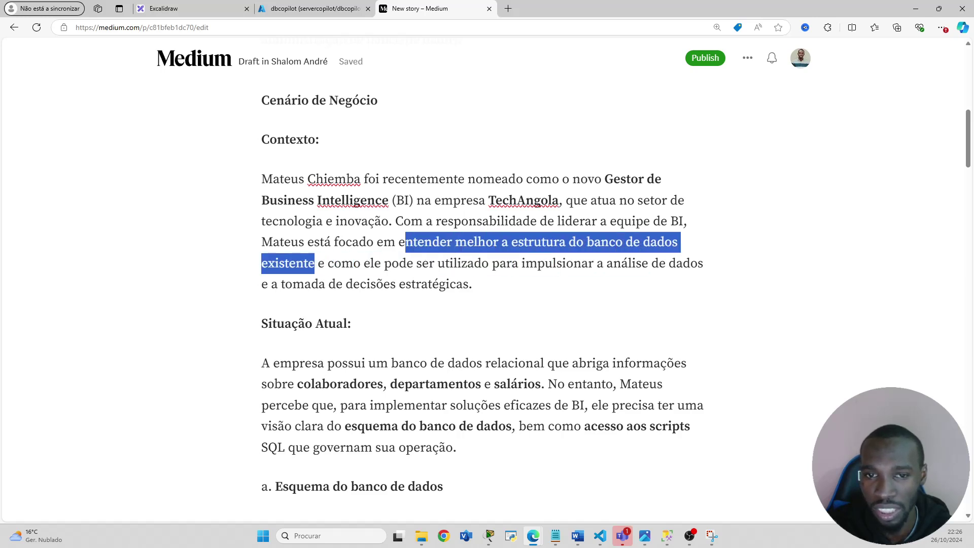
pyautogui.click(454, 266)
pyautogui.moveTo(500, 263); pyautogui.dragTo(703, 263)
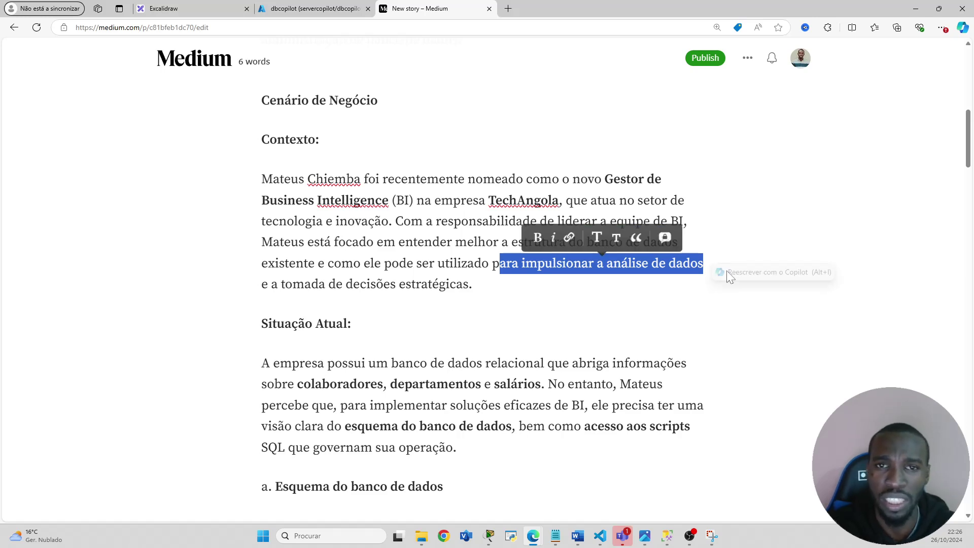
pyautogui.click(564, 363)
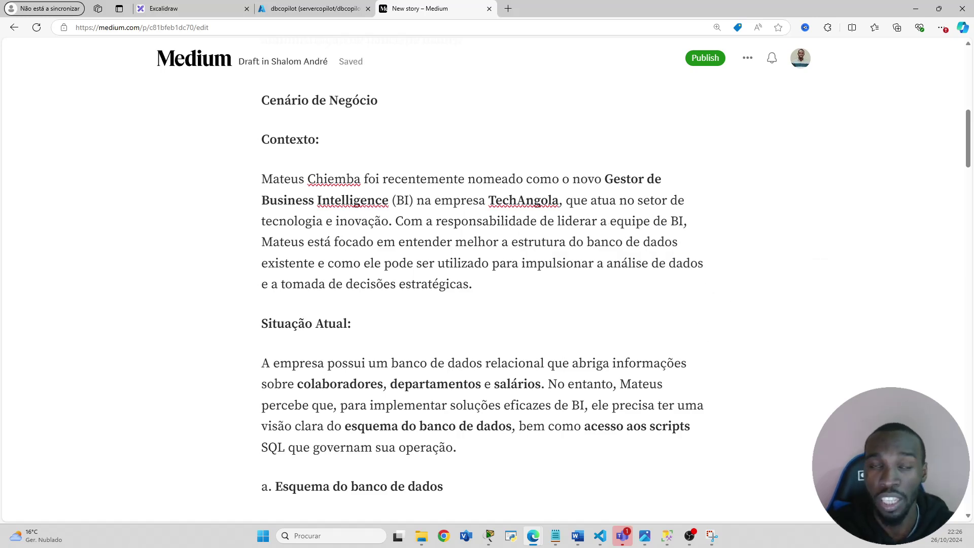
# - Examine the article's Situação Atual paragraph, the Employees, Departments and Salaries schema diagram, and the SQL table creation scripts
pyautogui.scroll(-4, 488, 305)
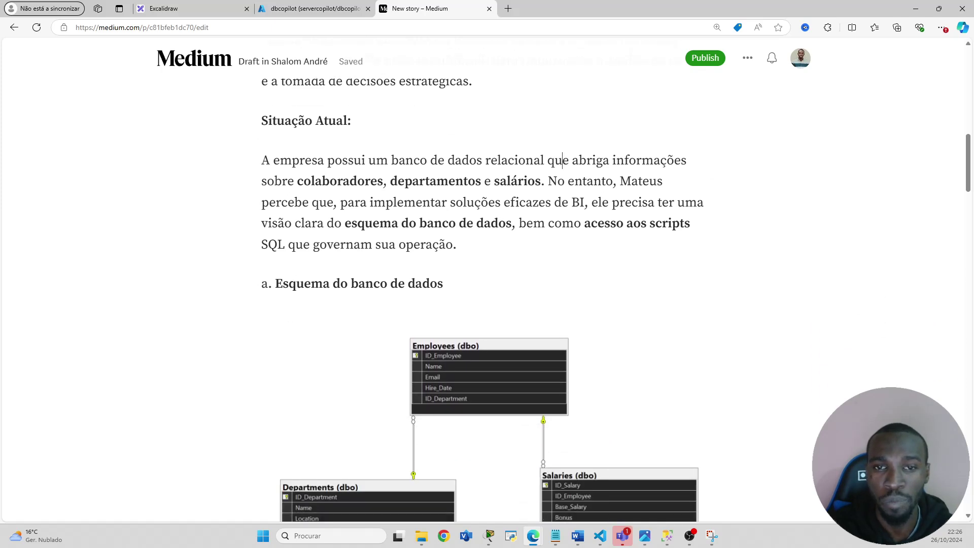
pyautogui.scroll(-1, 487, 304)
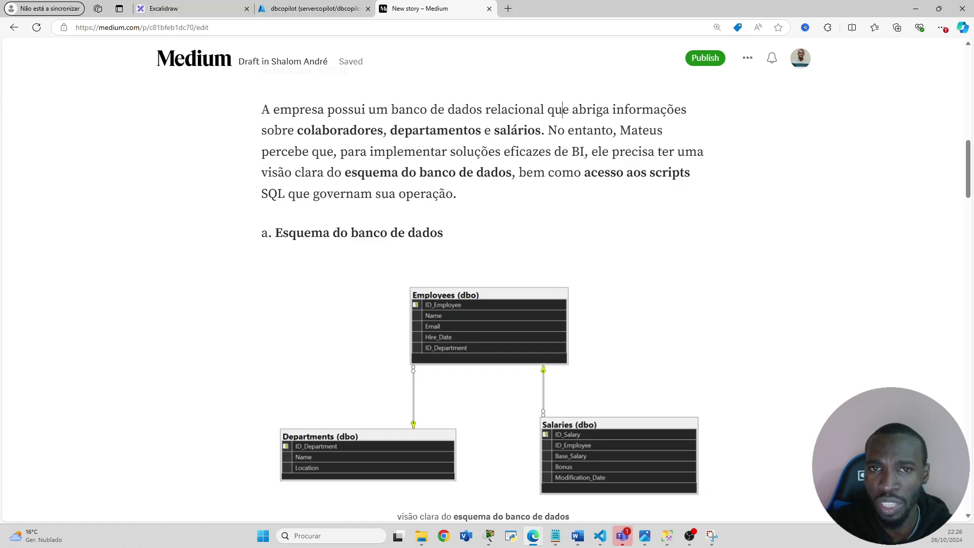
pyautogui.moveTo(376, 111); pyautogui.dragTo(661, 111)
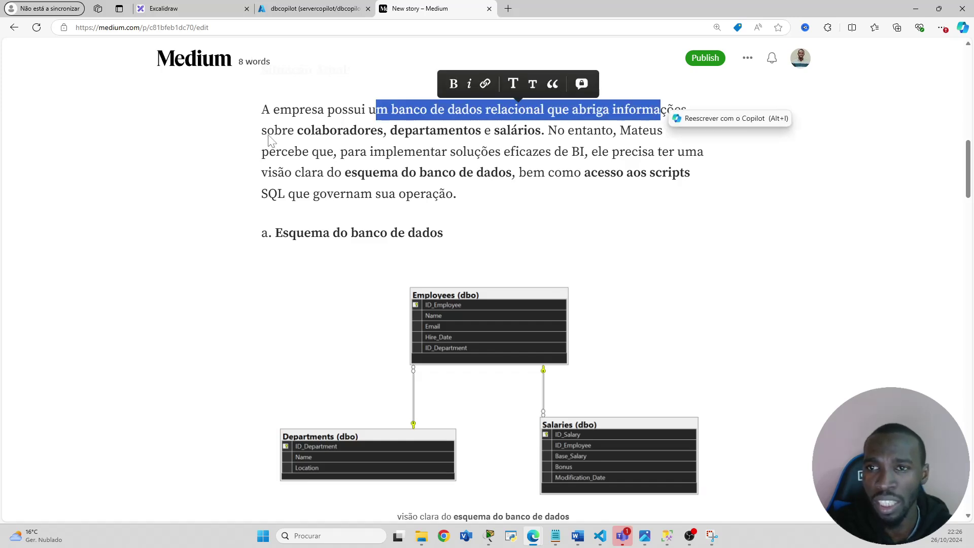
pyautogui.moveTo(304, 131); pyautogui.dragTo(492, 131)
pyautogui.click(519, 131)
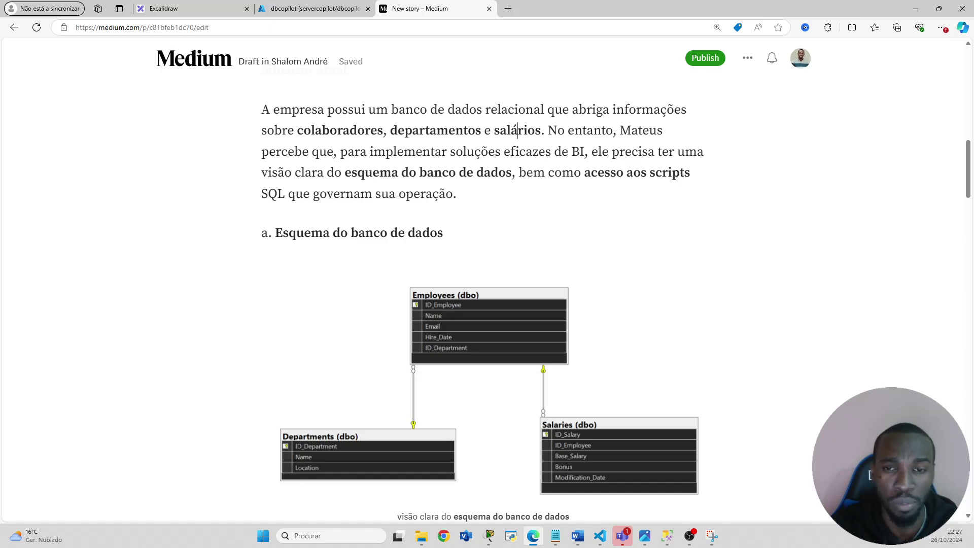
pyautogui.scroll(-3, 487, 305)
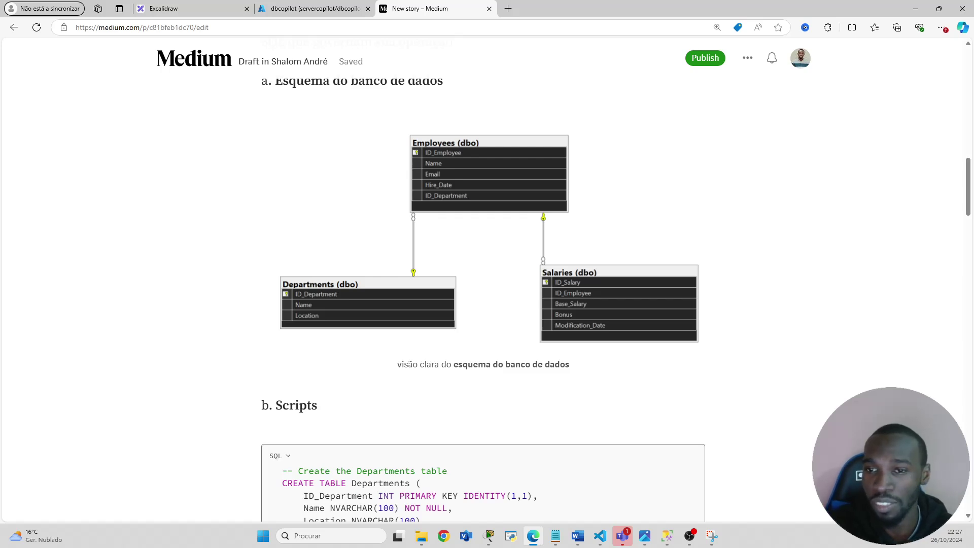
pyautogui.click(542, 228)
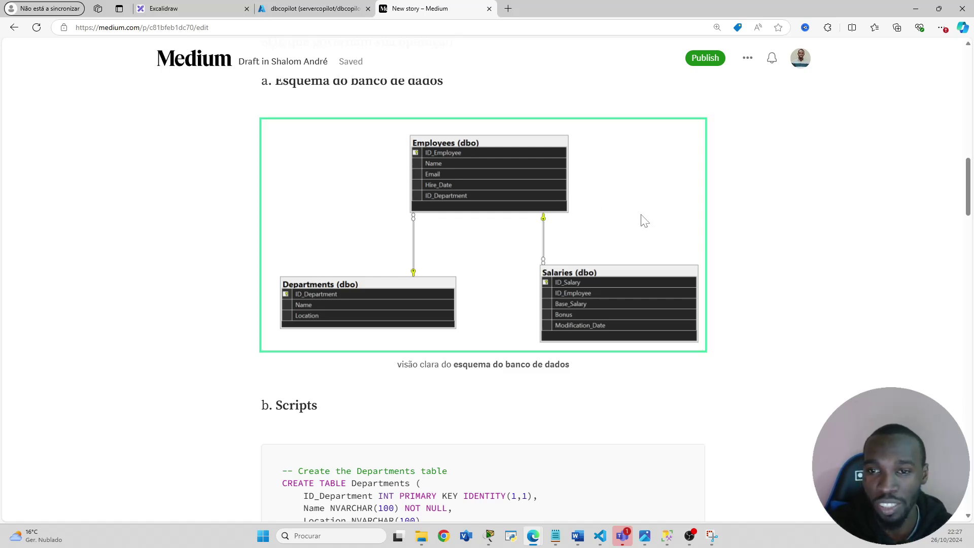
pyautogui.press('Escape')
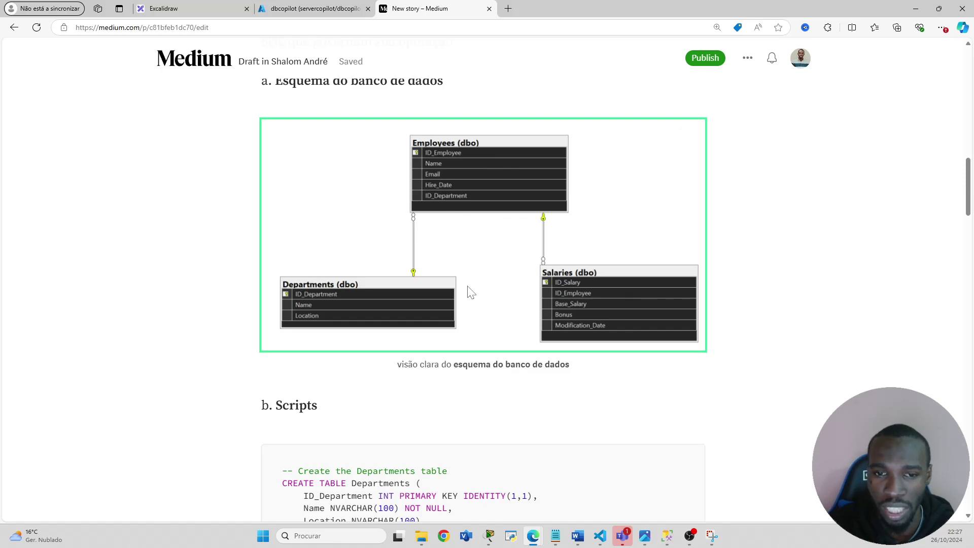
pyautogui.scroll(-4, 579, 252)
pyautogui.scroll(-5, 483, 299)
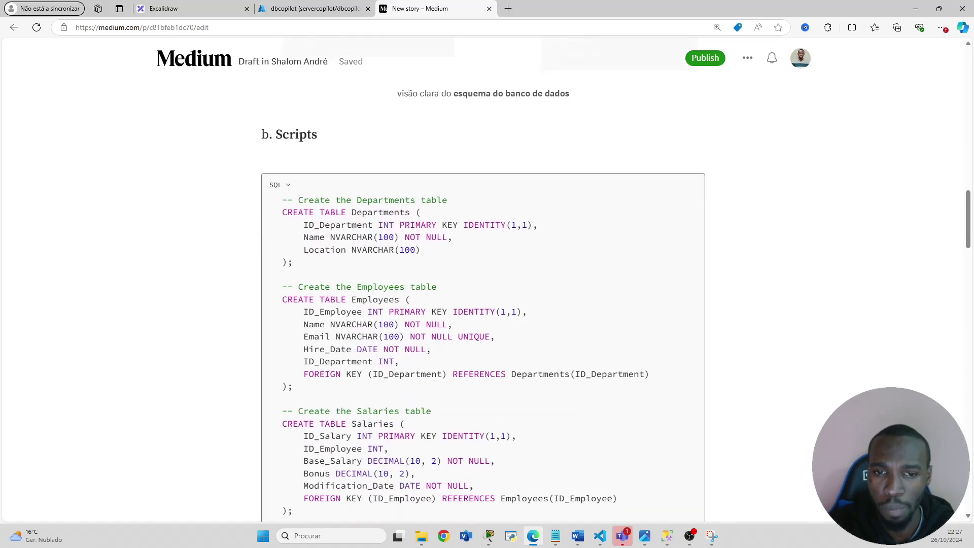
pyautogui.scroll(4, 483, 300)
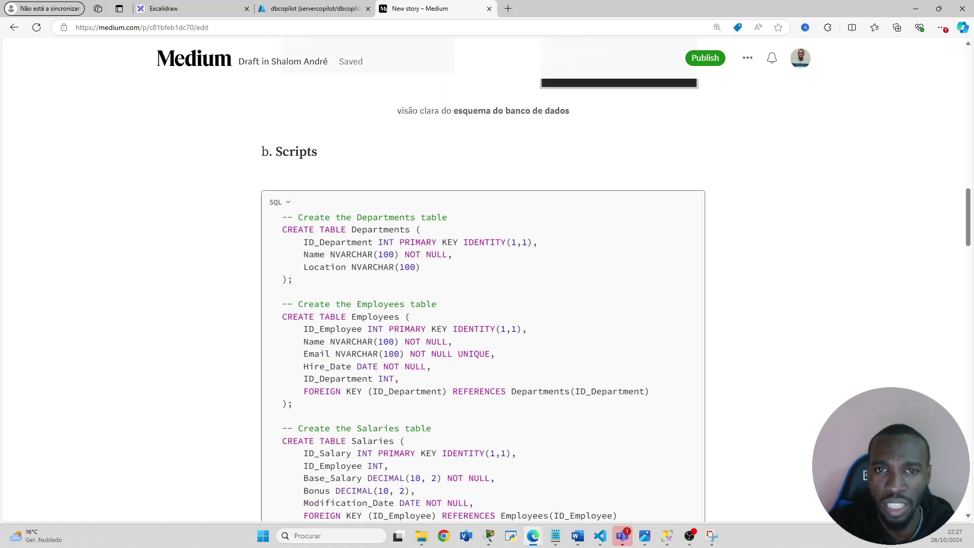
# - Review the article's record insertion scripts and the first question under Objetivo, and check the Excalidraw board of Copilot skills
pyautogui.scroll(-6, 483, 305)
pyautogui.scroll(-14, 483, 300)
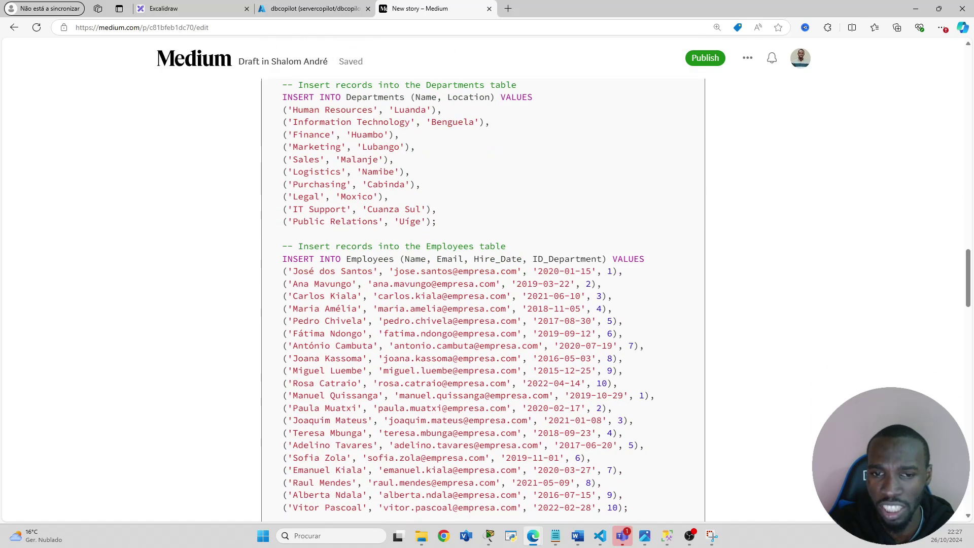
pyautogui.scroll(-4, 484, 300)
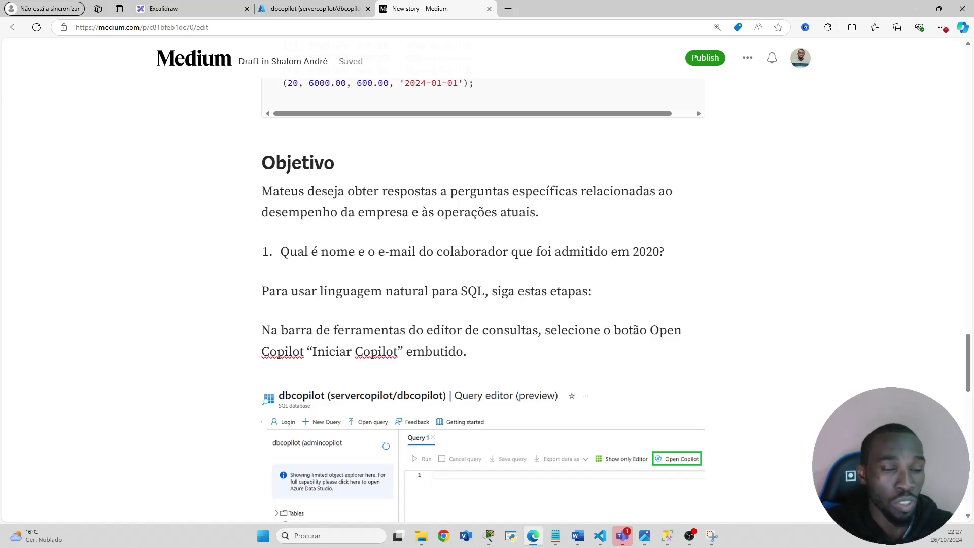
pyautogui.click(188, 8)
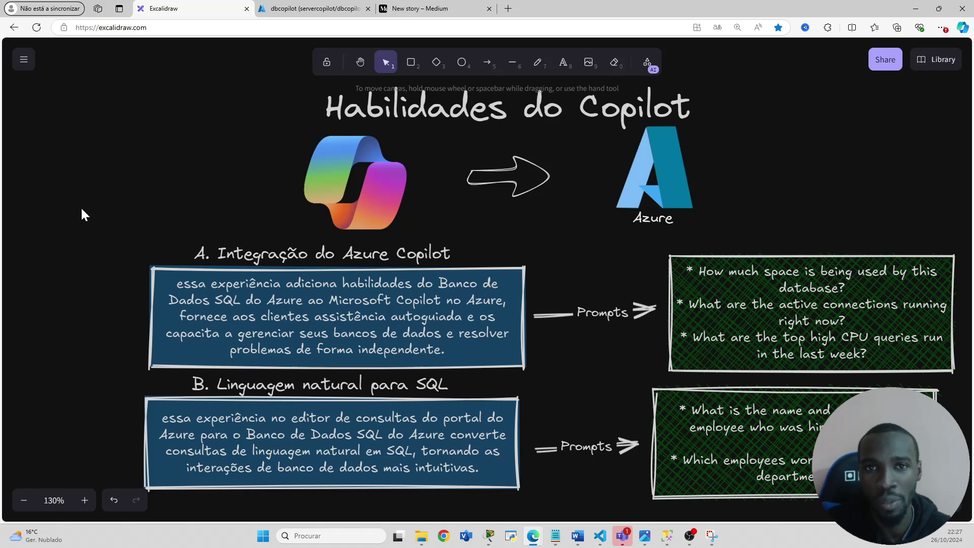
pyautogui.click(419, 9)
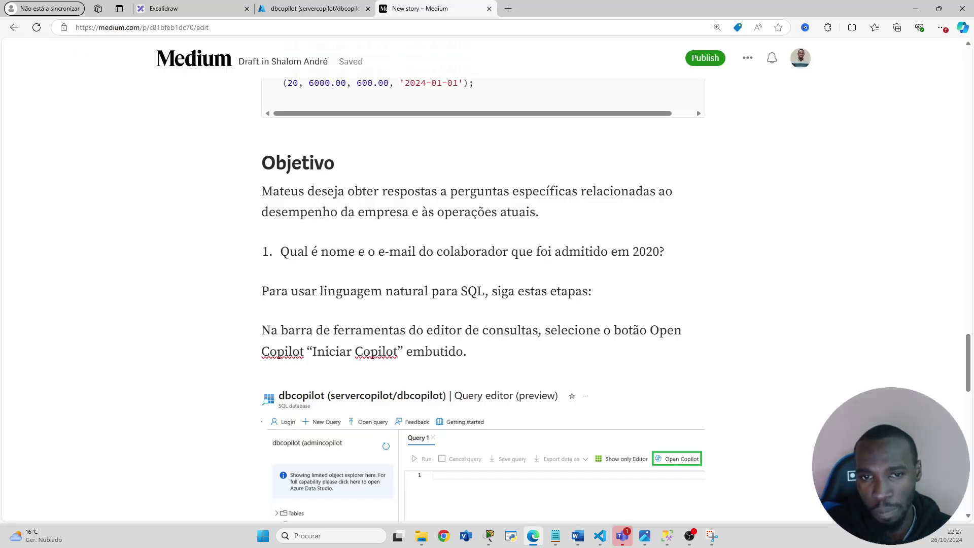
# - Copy the article's question "Qual é nome e o e-mail do colaborador que foi admitido em 2020?" into the Azure query editor's Copilot prompt
pyautogui.moveTo(280, 252); pyautogui.dragTo(665, 252)
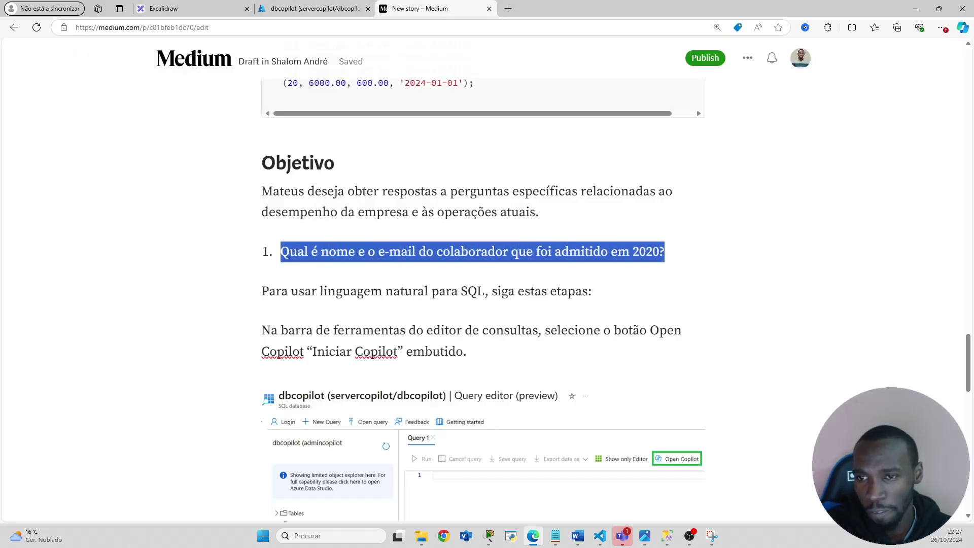
pyautogui.rightClick(598, 256)
pyautogui.click(626, 311)
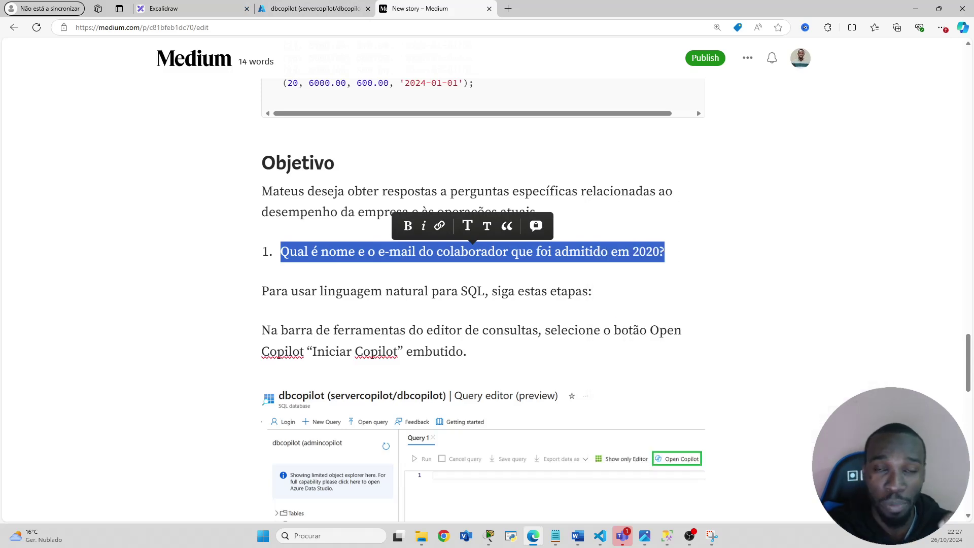
pyautogui.click(296, 9)
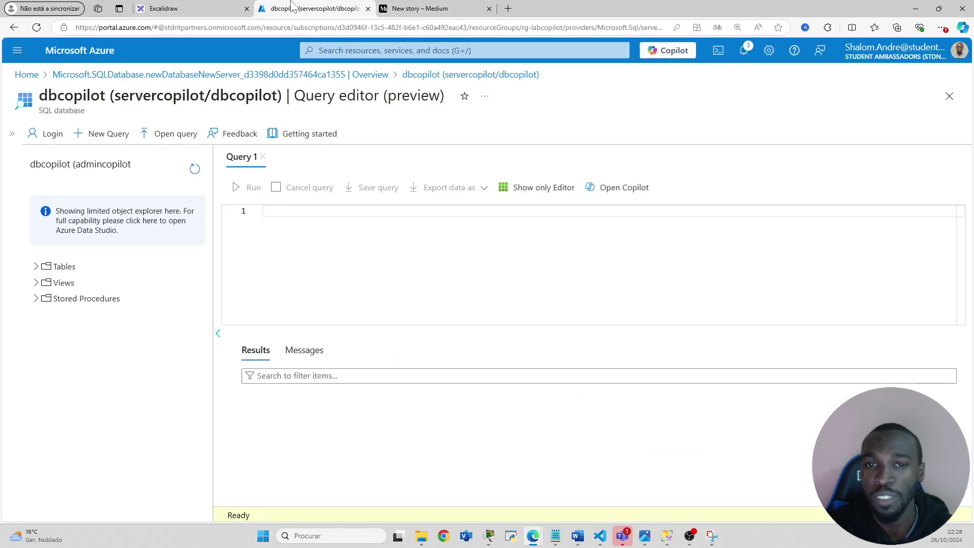
pyautogui.click(633, 198)
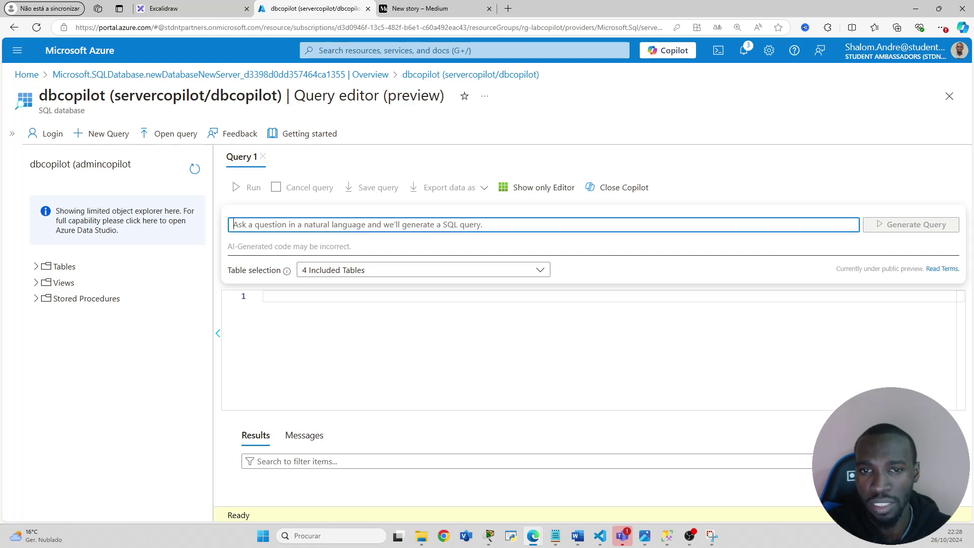
pyautogui.rightClick(345, 226)
pyautogui.click(375, 325)
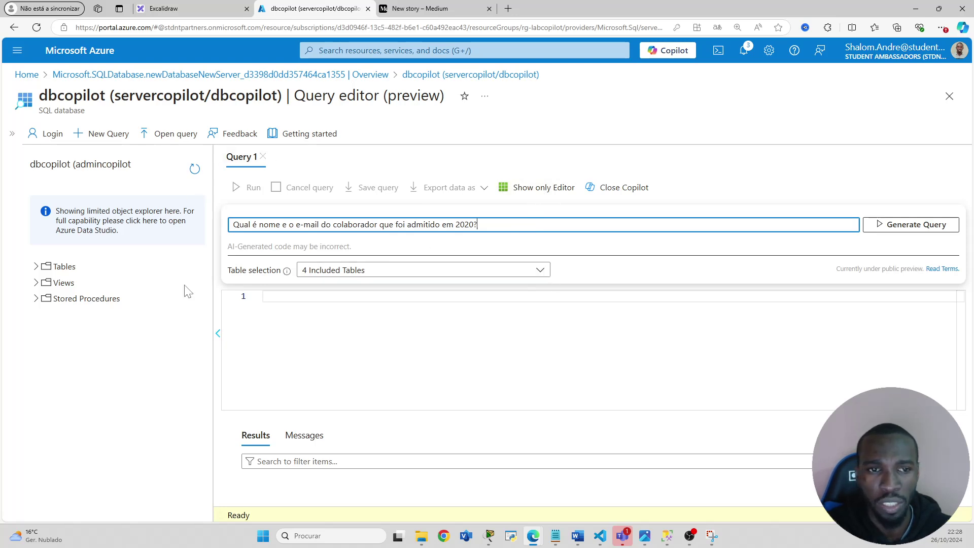
# - Examine the database's Tables folder and compare it with the tables included in Copilot's table selection
pyautogui.click(36, 266)
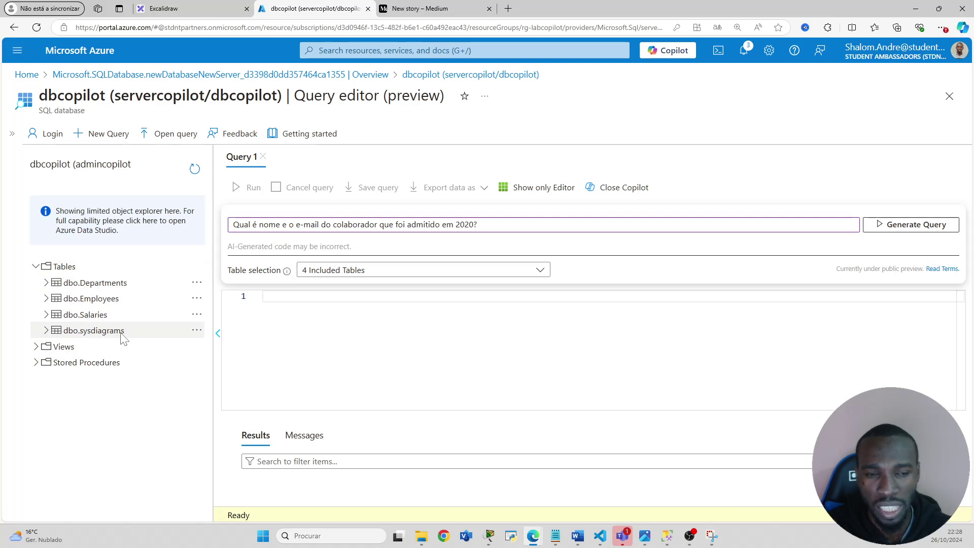
pyautogui.click(36, 266)
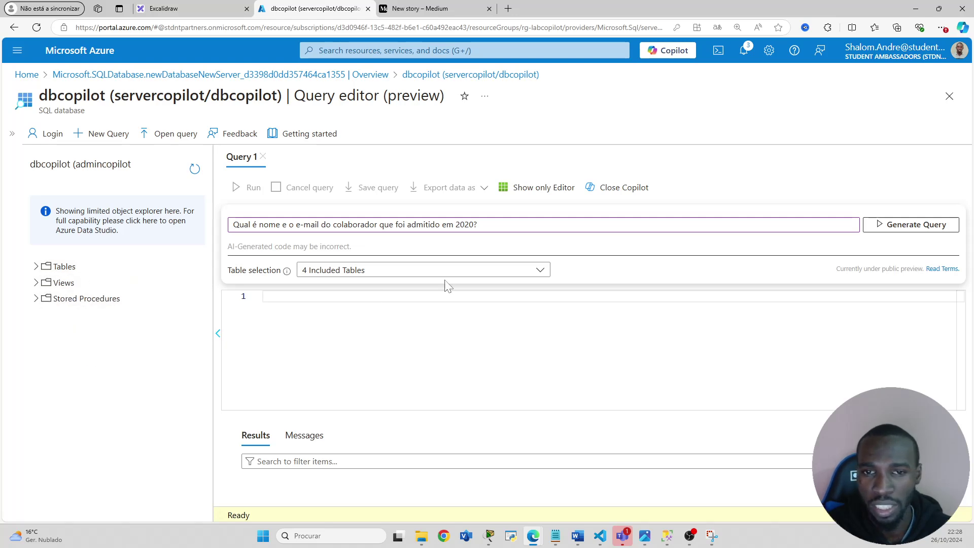
pyautogui.click(464, 276)
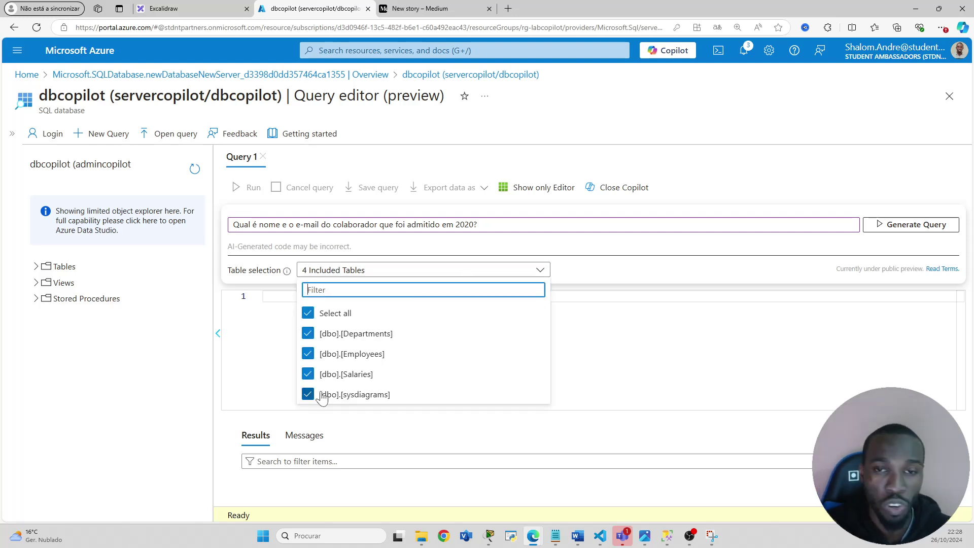
pyautogui.click(541, 274)
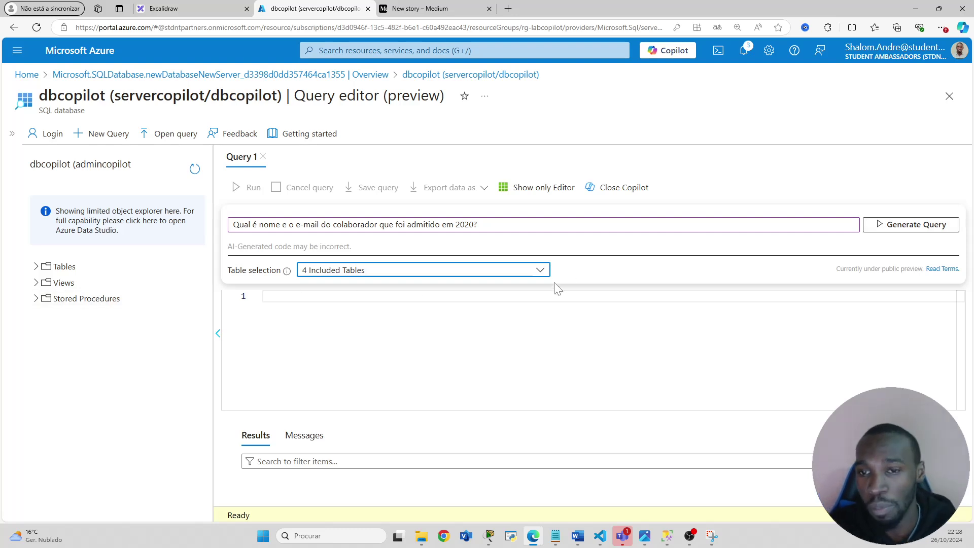
# - Capture a screenshot of the query editor showing the entered prompt and the expanded table selection list
pyautogui.click(543, 272)
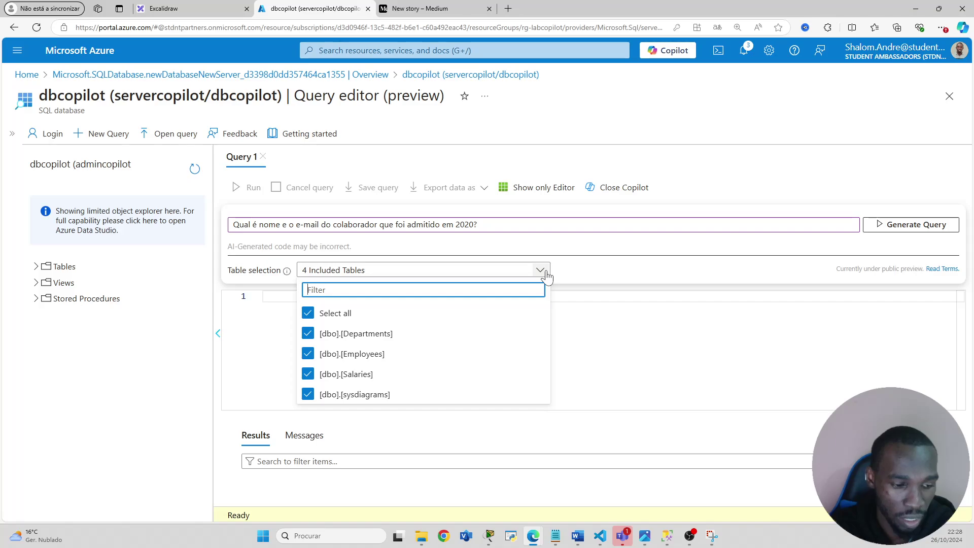
pyautogui.press('super+shift+s')
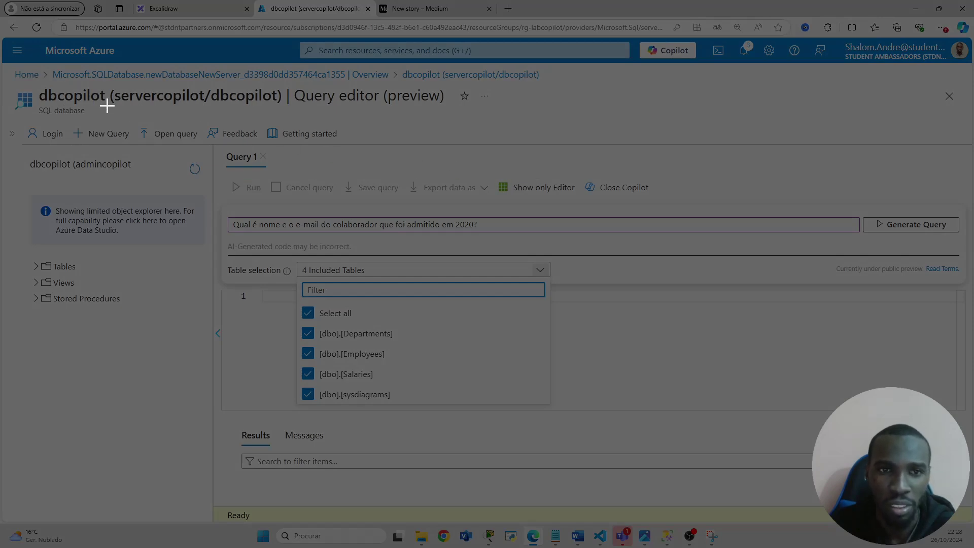
pyautogui.moveTo(13, 83); pyautogui.dragTo(972, 414)
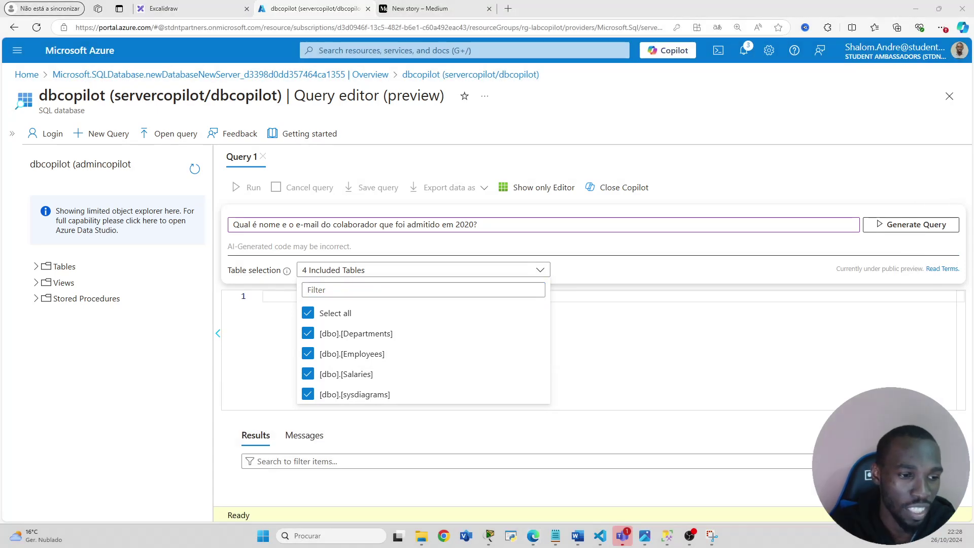
# - In the Medium draft, replace the img placeholder below the Gerar Consulta instruction with the captured screenshot and remove the extra blank line
pyautogui.click(449, 8)
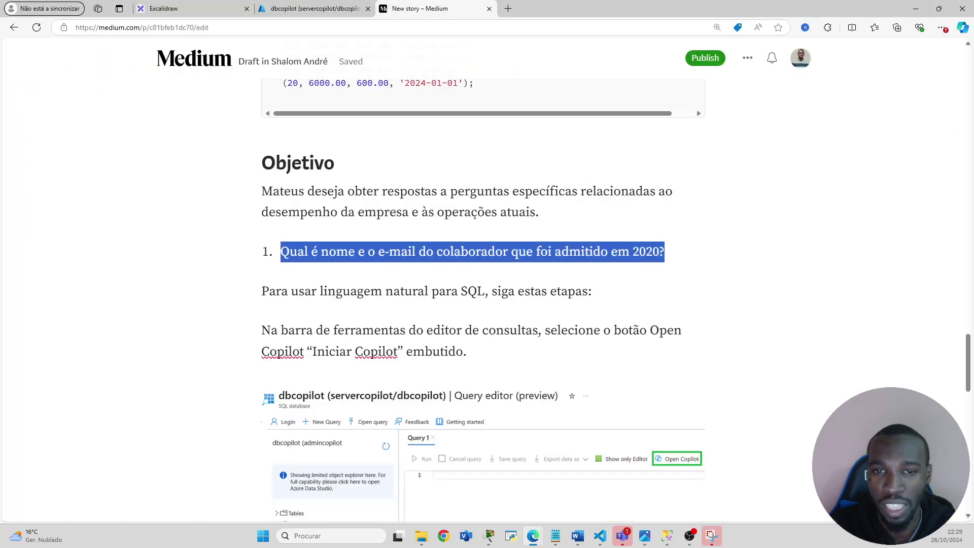
pyautogui.scroll(-9, 483, 284)
pyautogui.moveTo(286, 193); pyautogui.dragTo(261, 194)
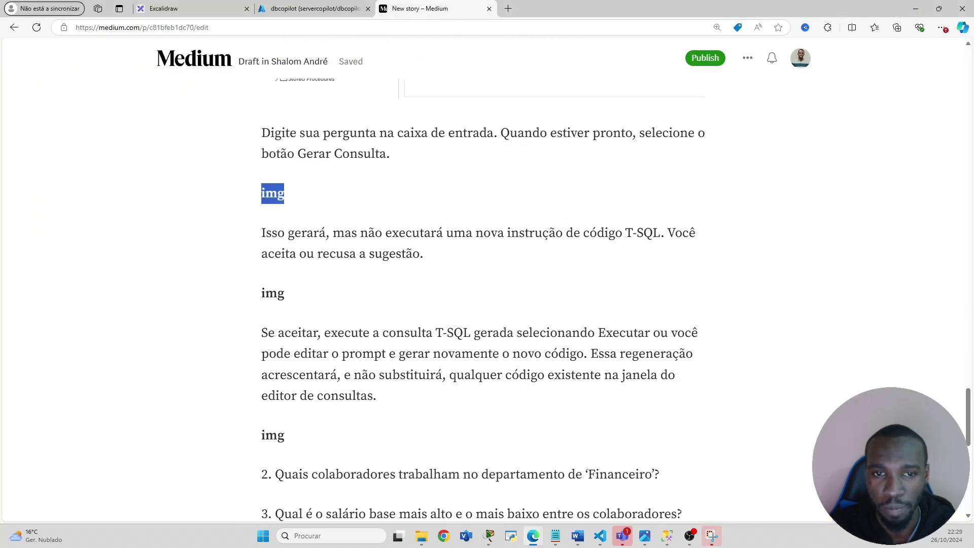
pyautogui.press('BackSpace')
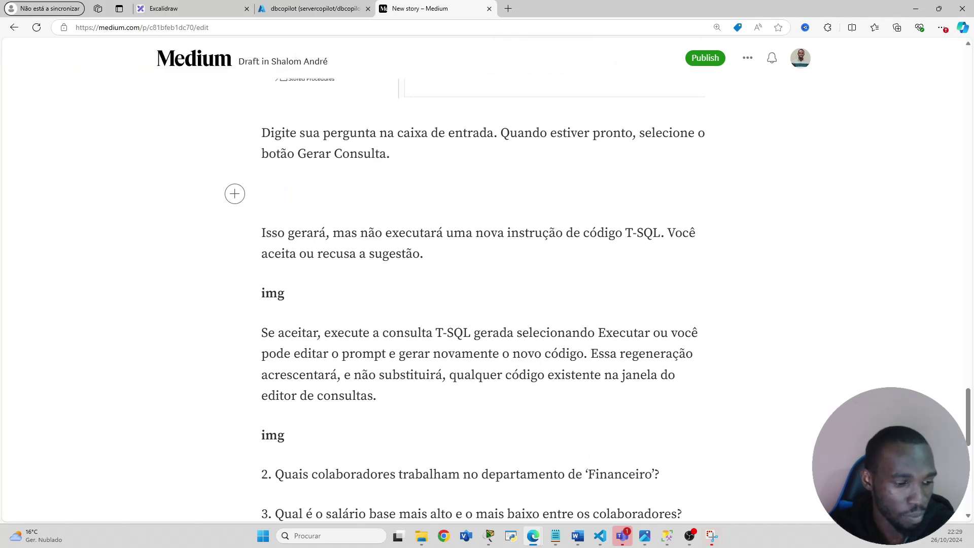
pyautogui.hotkey('ctrl', 'v')
pyautogui.click(330, 395)
pyautogui.press('BackSpace')
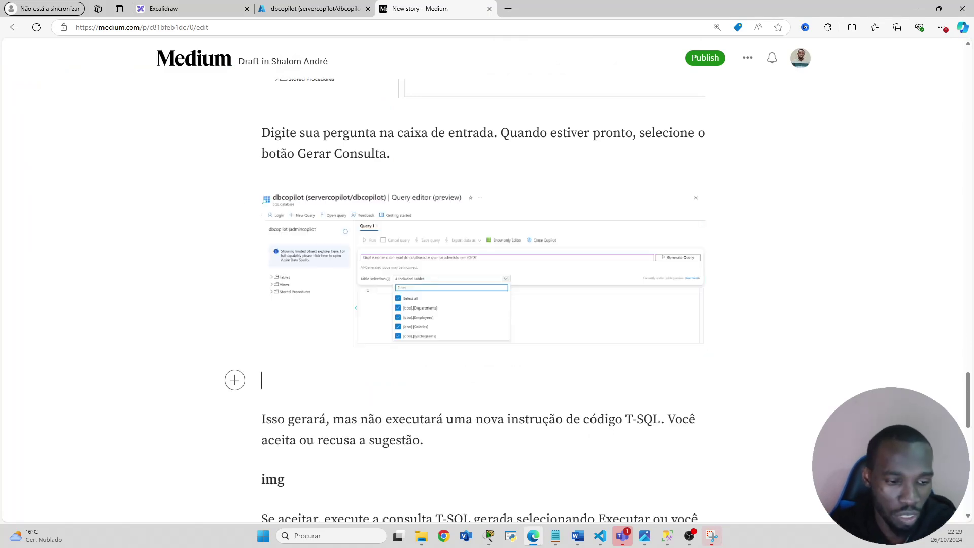
pyautogui.press('BackSpace')
pyautogui.click(287, 451)
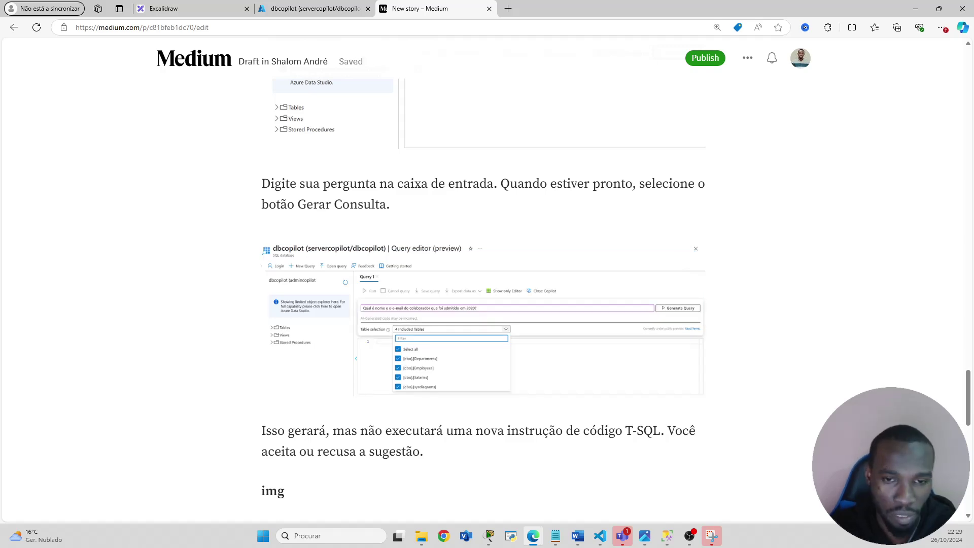
pyautogui.scroll(-3, 482, 305)
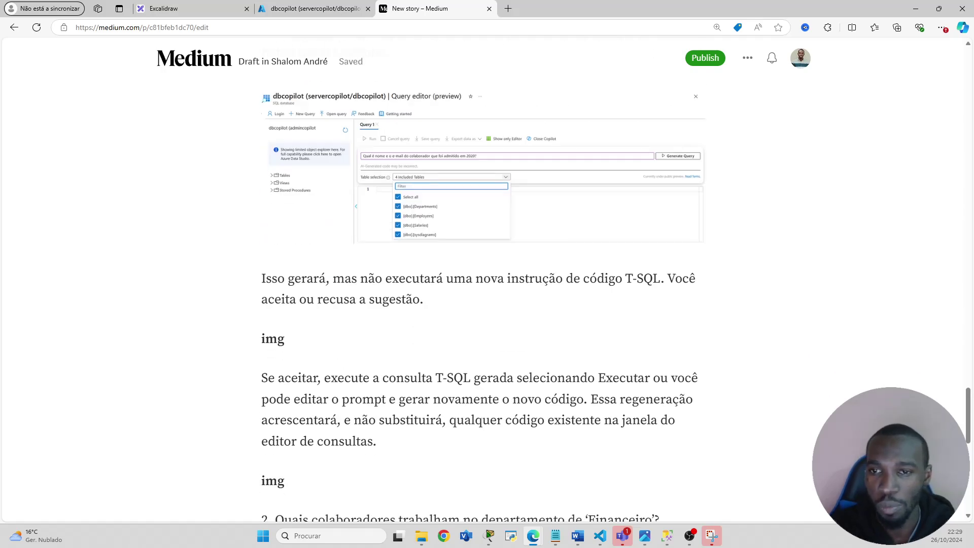
# - Return to the Azure query editor and try to generate a SQL query from the Portuguese question
pyautogui.click(319, 8)
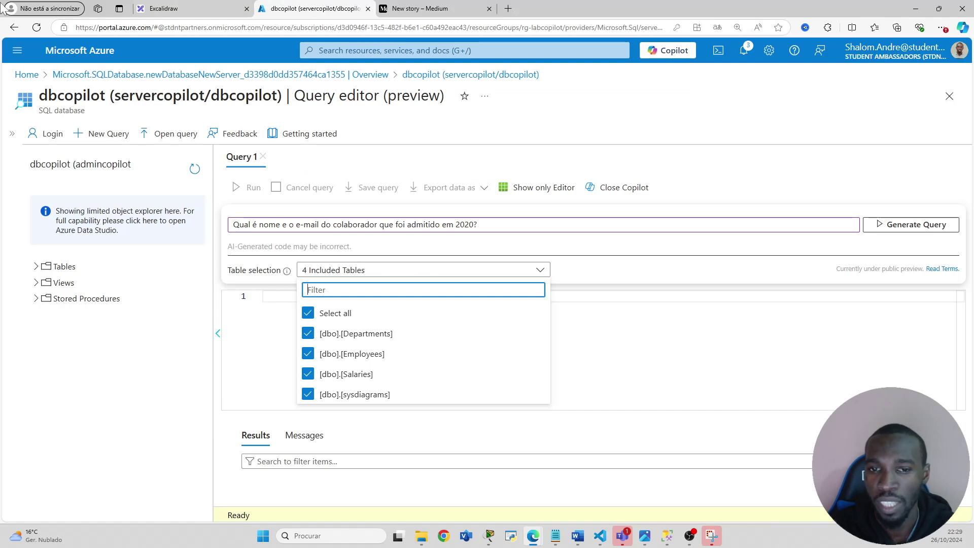
pyautogui.click(629, 276)
pyautogui.click(907, 232)
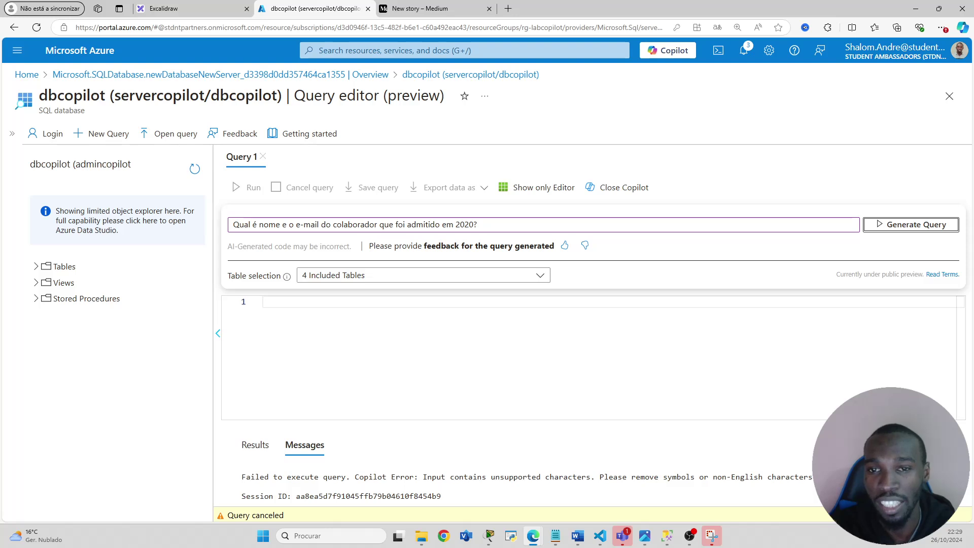
# - Replace the prompt with "What is the name and email of the employee who was hired in 2020?" and generate the query
pyautogui.moveTo(479, 225); pyautogui.dragTo(219, 236)
pyautogui.press('BackSpace')
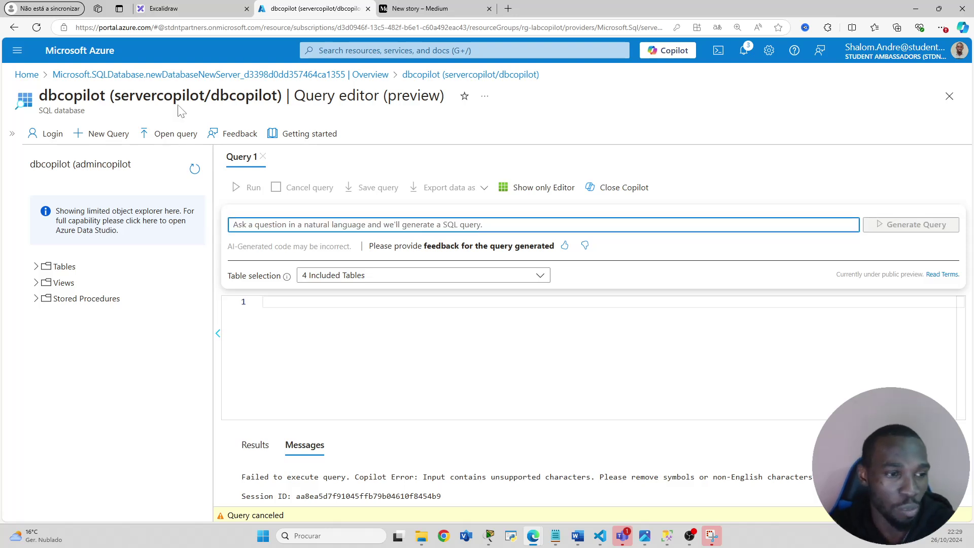
pyautogui.hotkey('alt', 'Tab')
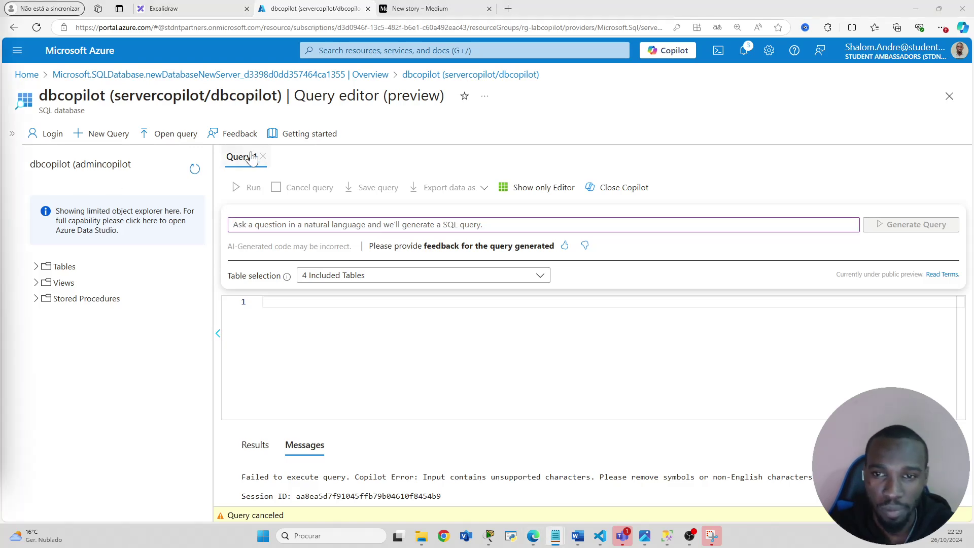
pyautogui.hotkey('alt', 'Tab')
pyautogui.write('What is the name and email of the employee who was hired in 2020?')
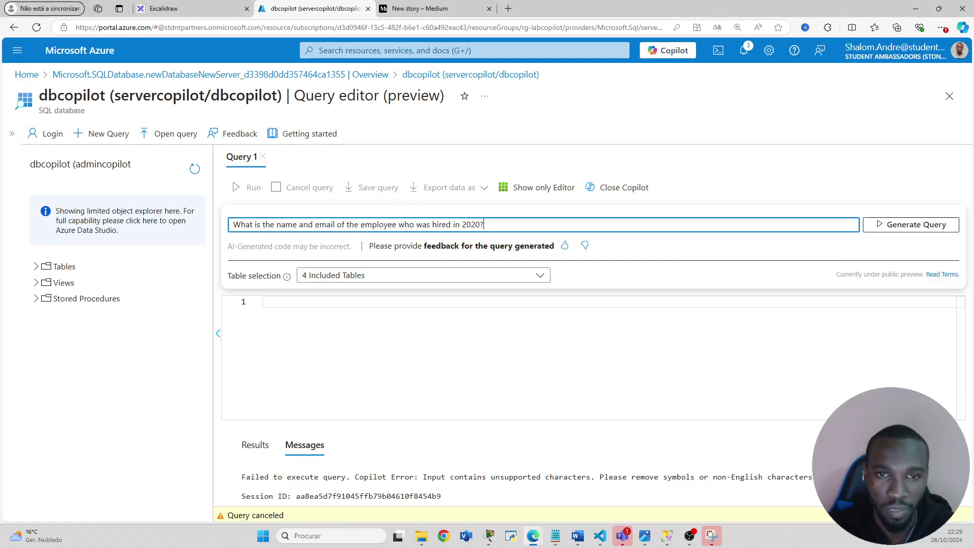
pyautogui.click(917, 225)
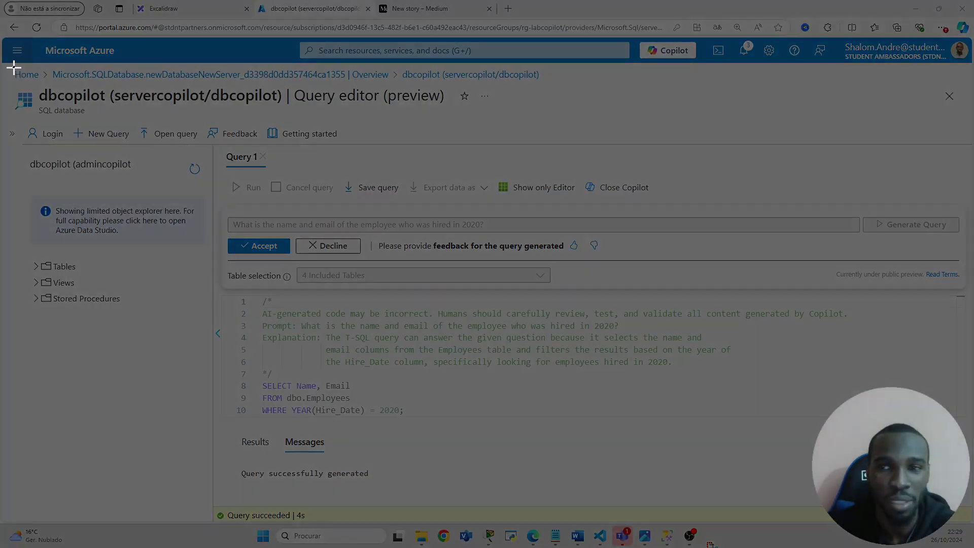
# - Capture a screenshot of the generated query with its Accept and Decline options, and accept the suggestion
pyautogui.moveTo(13, 65); pyautogui.dragTo(972, 457)
pyautogui.click(356, 337)
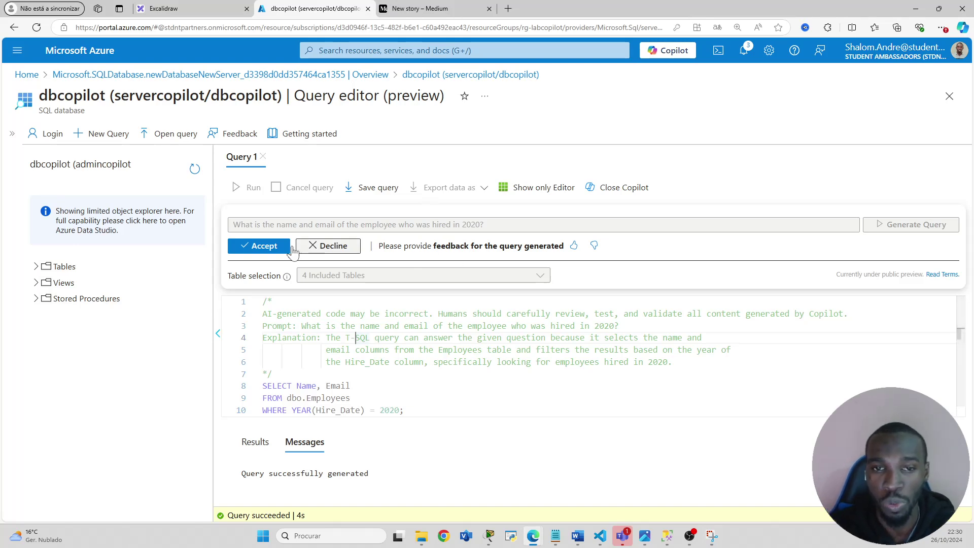
pyautogui.click(265, 246)
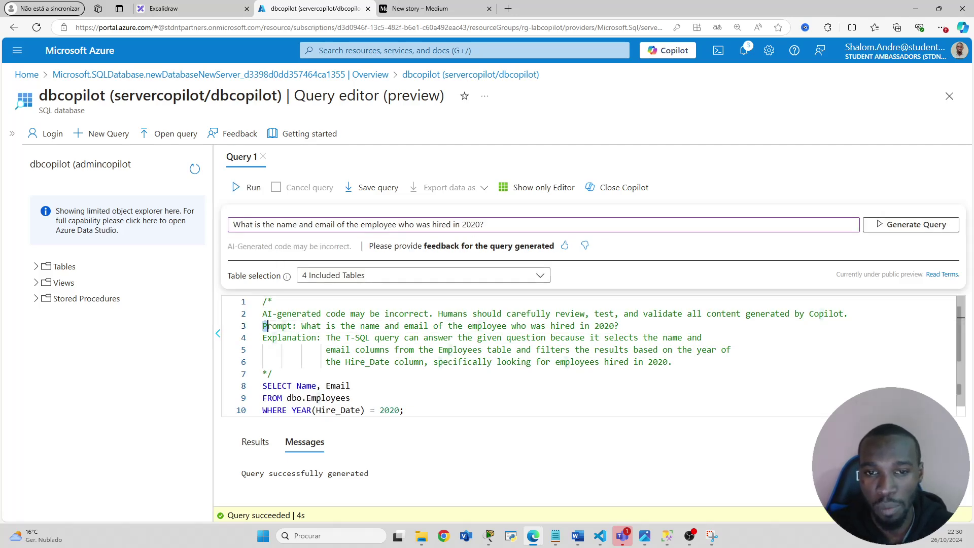
# - Read the accepted query's prompt and explanation comments and its SELECT statement on dbo.Employees
pyautogui.moveTo(263, 326); pyautogui.dragTo(620, 326)
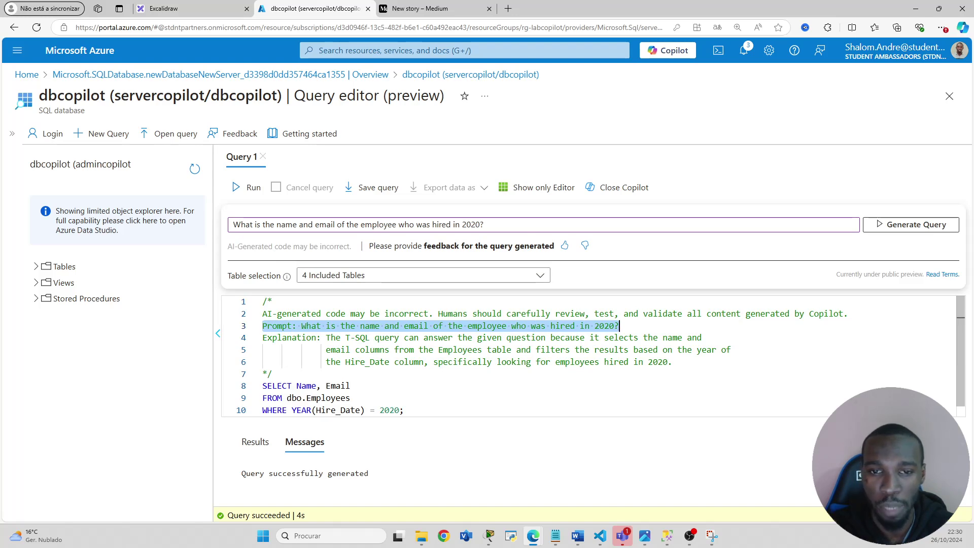
pyautogui.moveTo(268, 337); pyautogui.dragTo(673, 362)
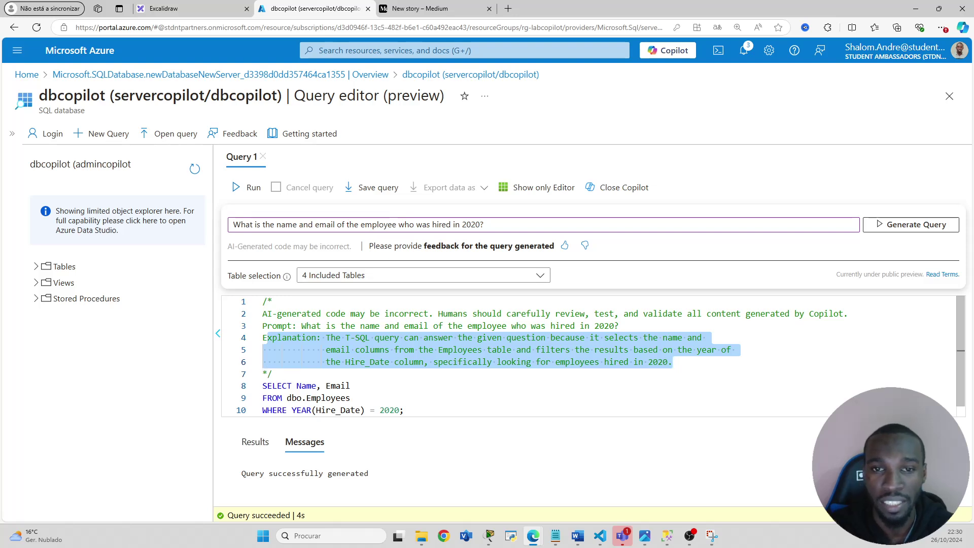
pyautogui.scroll(-1, 601, 356)
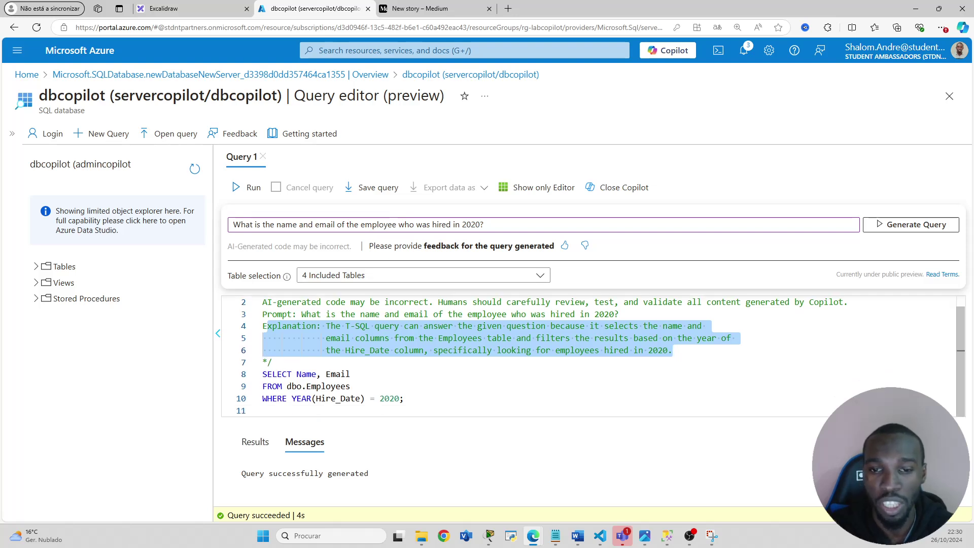
pyautogui.click(351, 374)
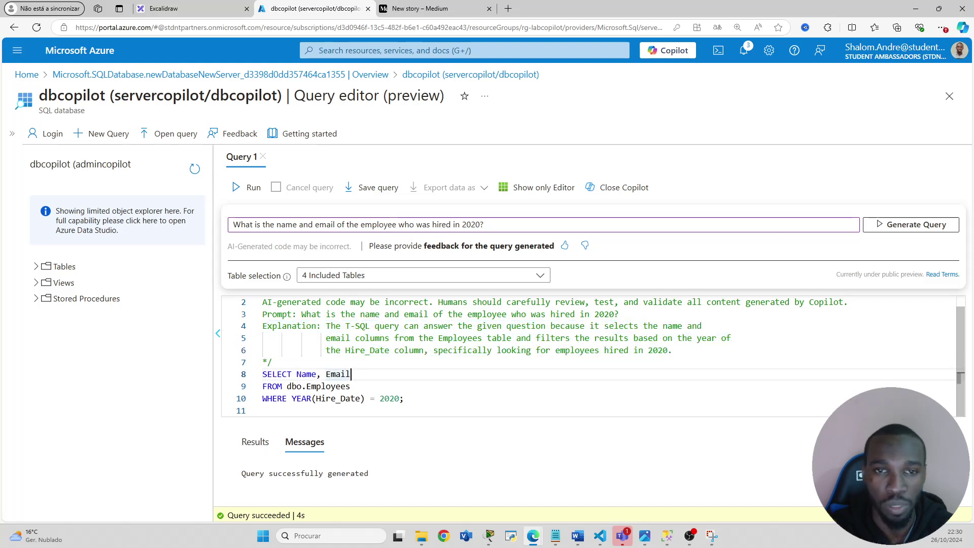
# - Capture a screenshot of the query editor page showing the accepted query for employees hired in 2020
pyautogui.press('super+shift+s')
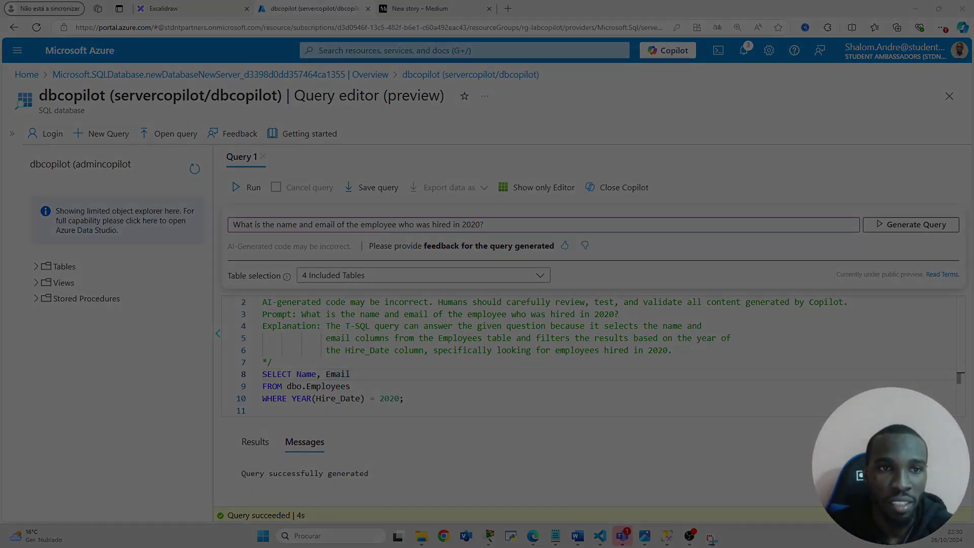
pyautogui.moveTo(8, 86); pyautogui.dragTo(972, 457)
pyautogui.moveTo(972, 428); pyautogui.dragTo(973, 416)
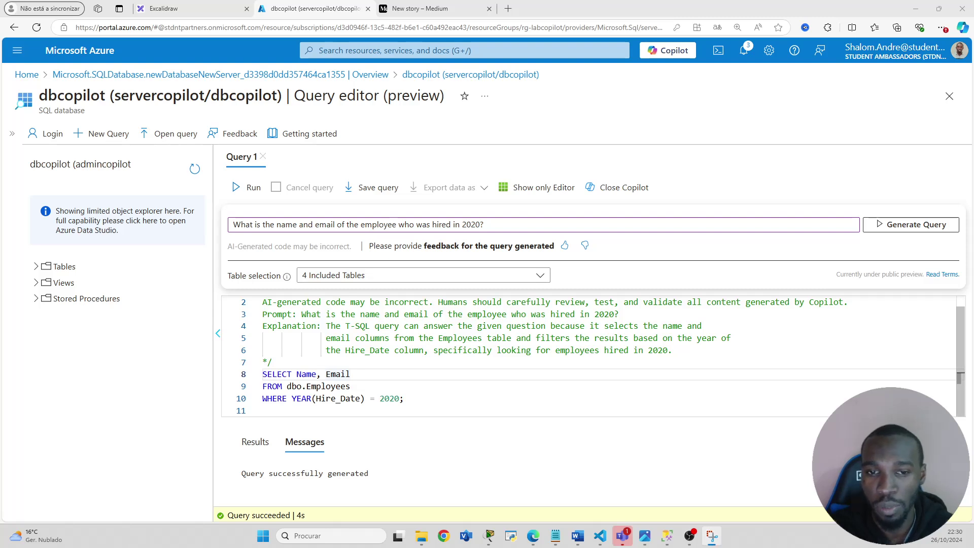
# - Run the accepted query on dbo.Employees and reduce the browser zoom to 100% to fit more result rows
pyautogui.click(248, 195)
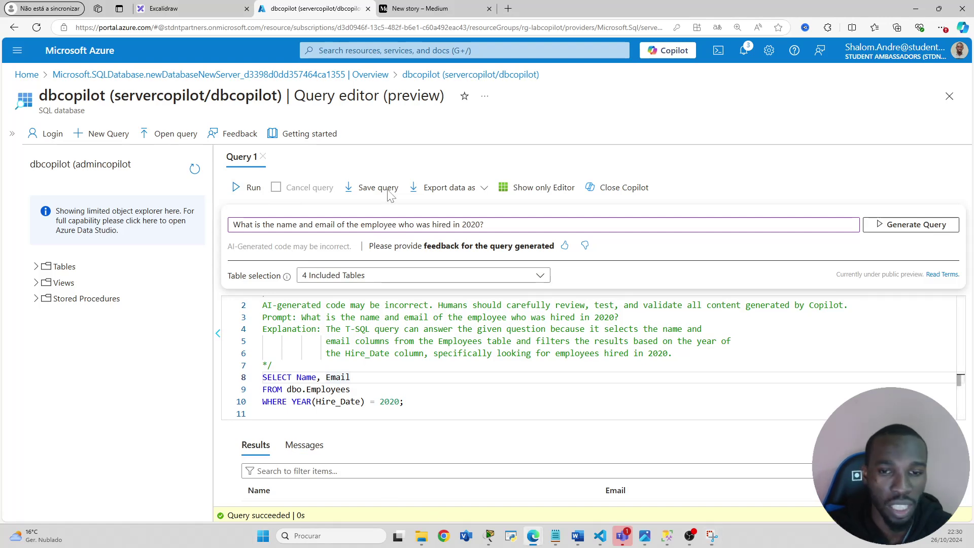
pyautogui.click(942, 28)
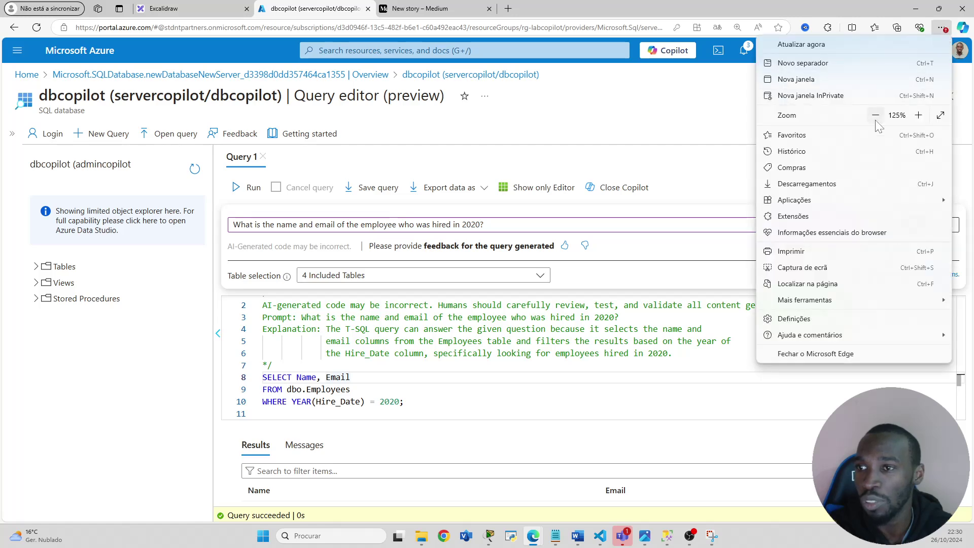
pyautogui.click(876, 115)
pyautogui.click(876, 115)
pyautogui.click(463, 386)
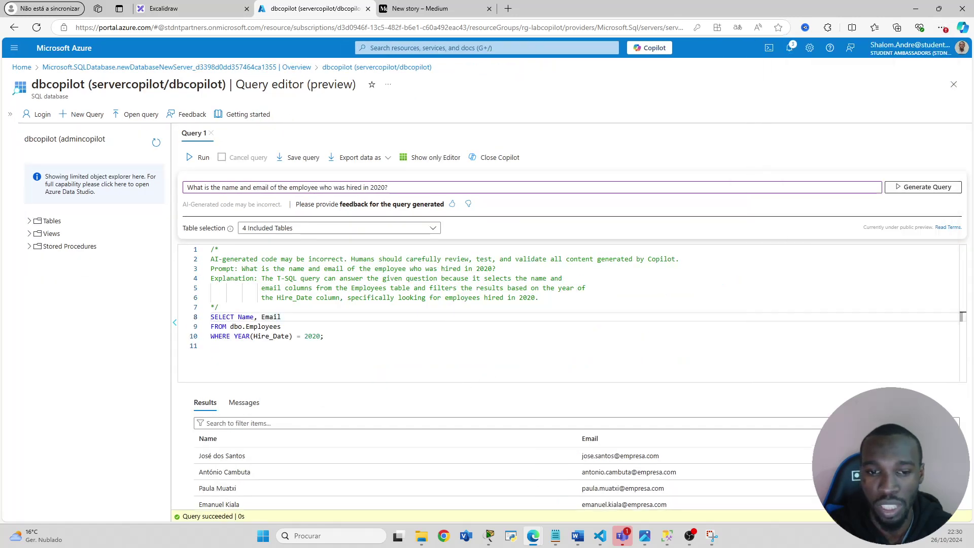
# - Try the query editor page one zoom level larger and set the browser zoom back to 100%
pyautogui.click(942, 28)
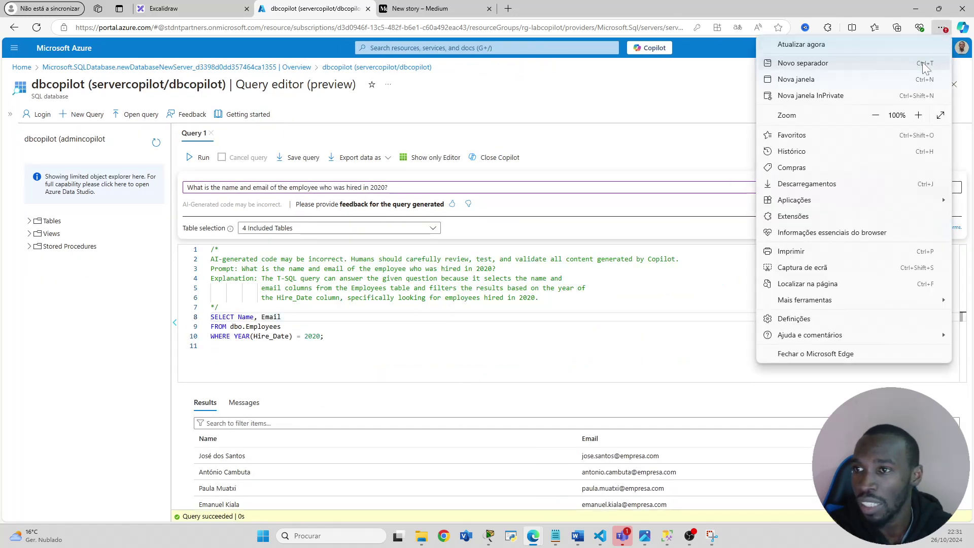
pyautogui.click(918, 116)
pyautogui.click(673, 327)
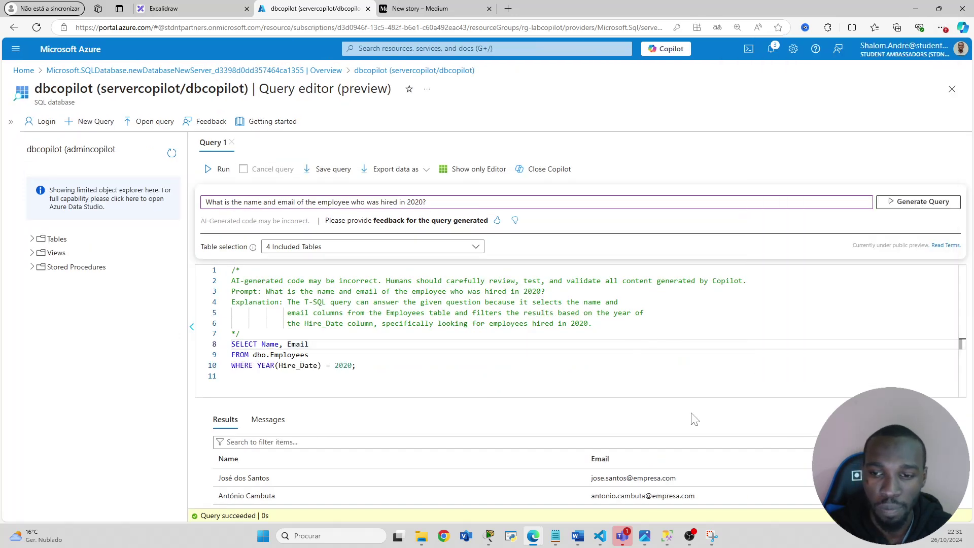
pyautogui.click(942, 27)
pyautogui.click(880, 115)
pyautogui.click(524, 386)
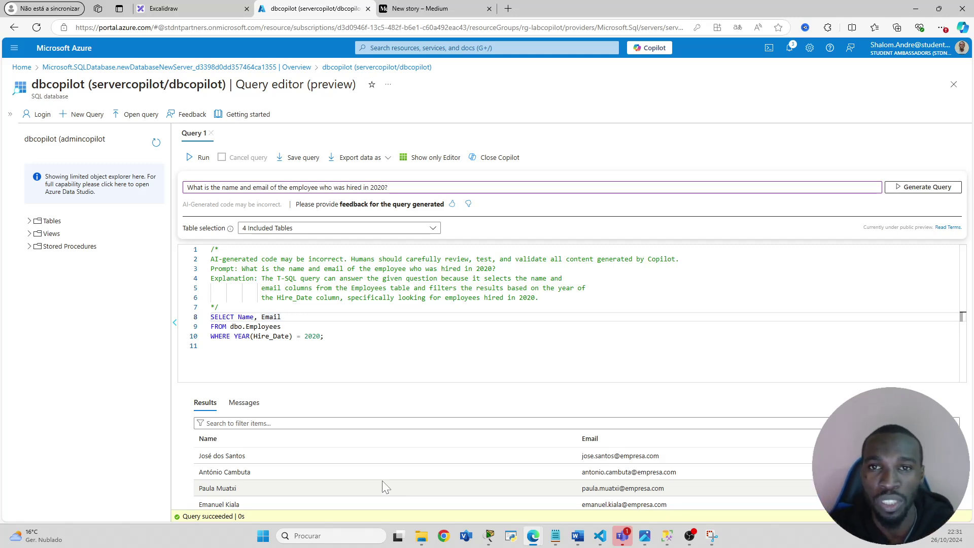
# - Review the numbered business questions in the Medium draft and return to the Azure query editor
pyautogui.click(432, 8)
pyautogui.scroll(-8, 480, 299)
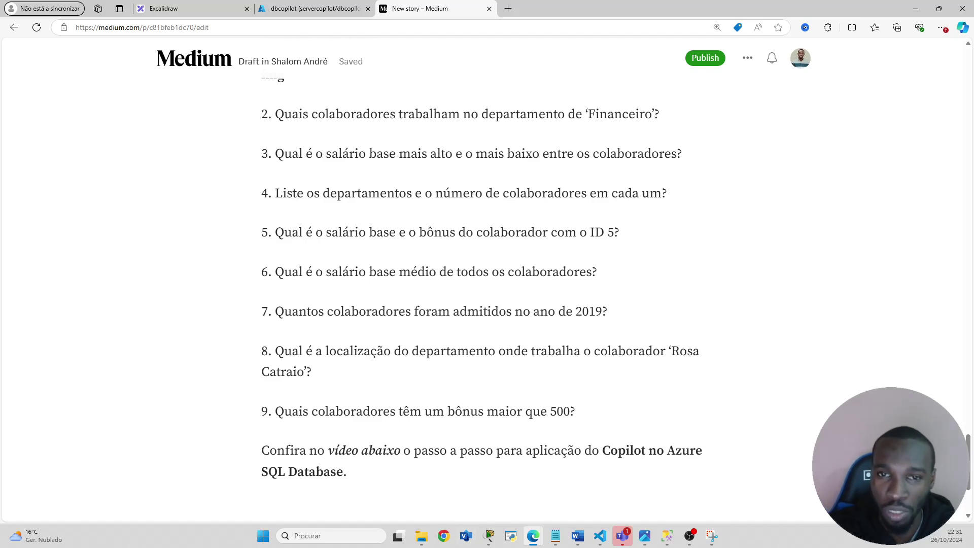
pyautogui.scroll(5, 480, 299)
pyautogui.click(315, 9)
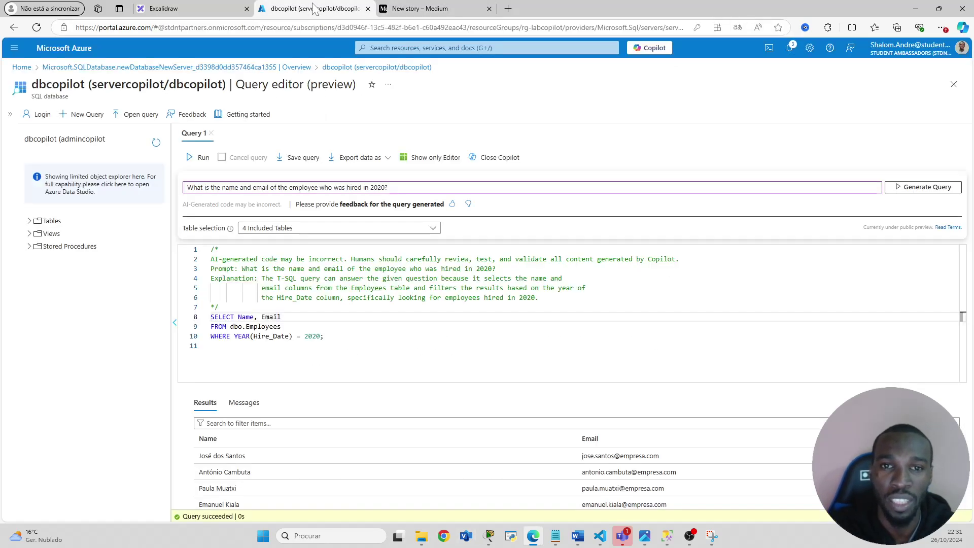